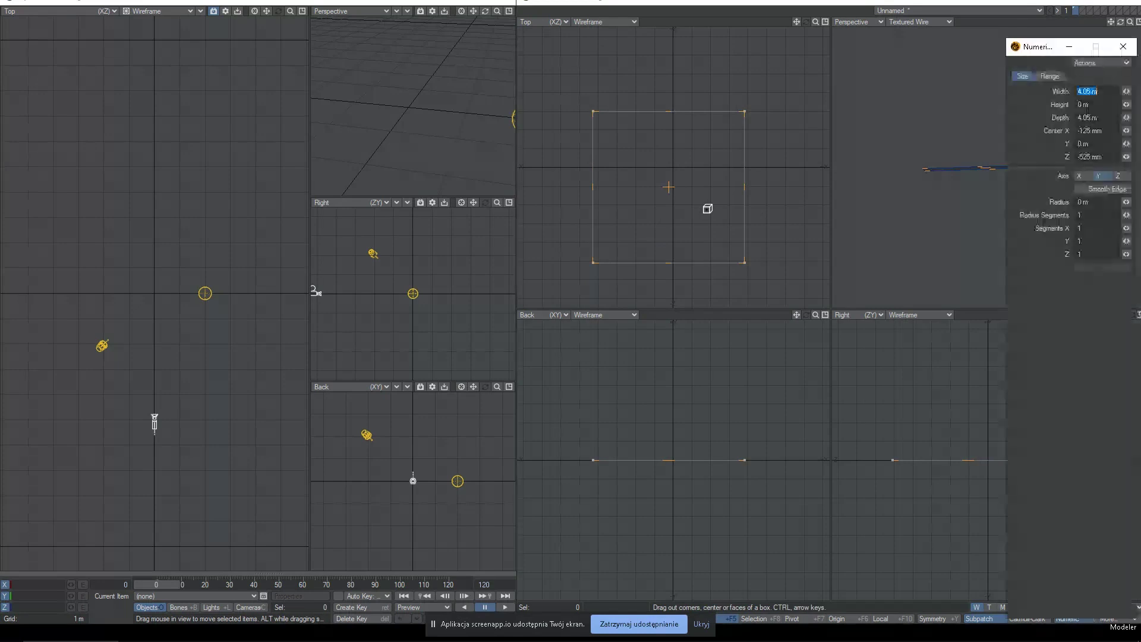
- Set the flat box's X and Z segments to 40 and finish creating the subdivided plane
{"action": "mouse_move", "coordinate": [1127, 233]}
{"action": "left_mouse_down"}
{"action": "mouse_move", "coordinate": [1130, 257]}
{"action": "mouse_move", "coordinate": [1128, 232]}
{"action": "left_mouse_up"}
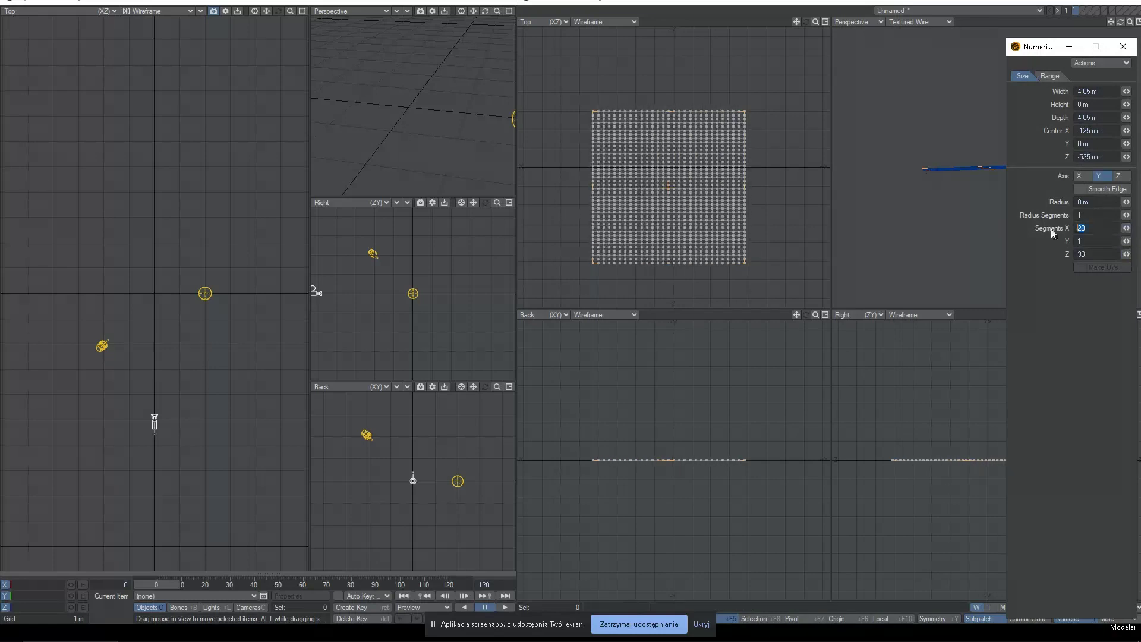
{"action": "key", "text": "Tab"}
{"action": "type", "text": "40"}
{"action": "key", "text": "Return"}
{"action": "scroll", "coordinate": [788, 154], "scroll_direction": "up", "scroll_amount": 2}
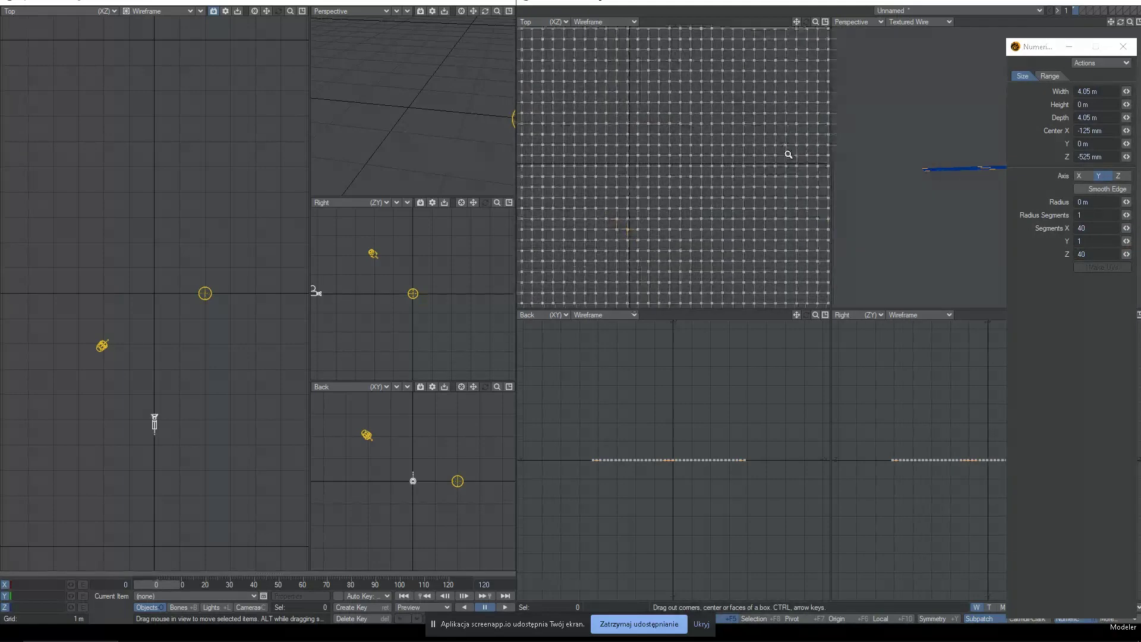
{"action": "scroll", "coordinate": [788, 155], "scroll_direction": "down", "scroll_amount": 4}
{"action": "left_click_drag", "start_coordinate": [720, 141], "coordinate": [712, 140], "text": "ctrl+alt"}
{"action": "left_click", "coordinate": [1122, 47]}
{"action": "left_click_drag", "start_coordinate": [1001, 115], "coordinate": [1011, 158], "text": "alt"}
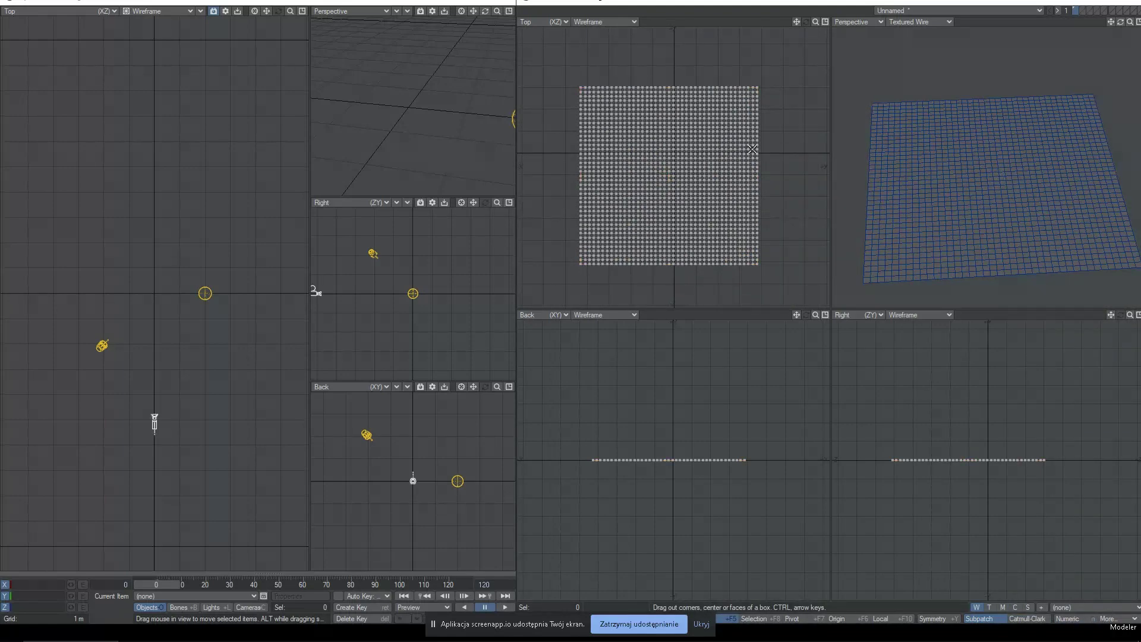
{"action": "key", "text": "F3"}
{"action": "key", "text": "Return"}
{"action": "left_click_drag", "start_coordinate": [1009, 186], "coordinate": [984, 150], "text": "alt"}
- Examine the OpenGL shading and texture settings in the display options, keeping the plane in view
{"action": "key", "text": "d"}
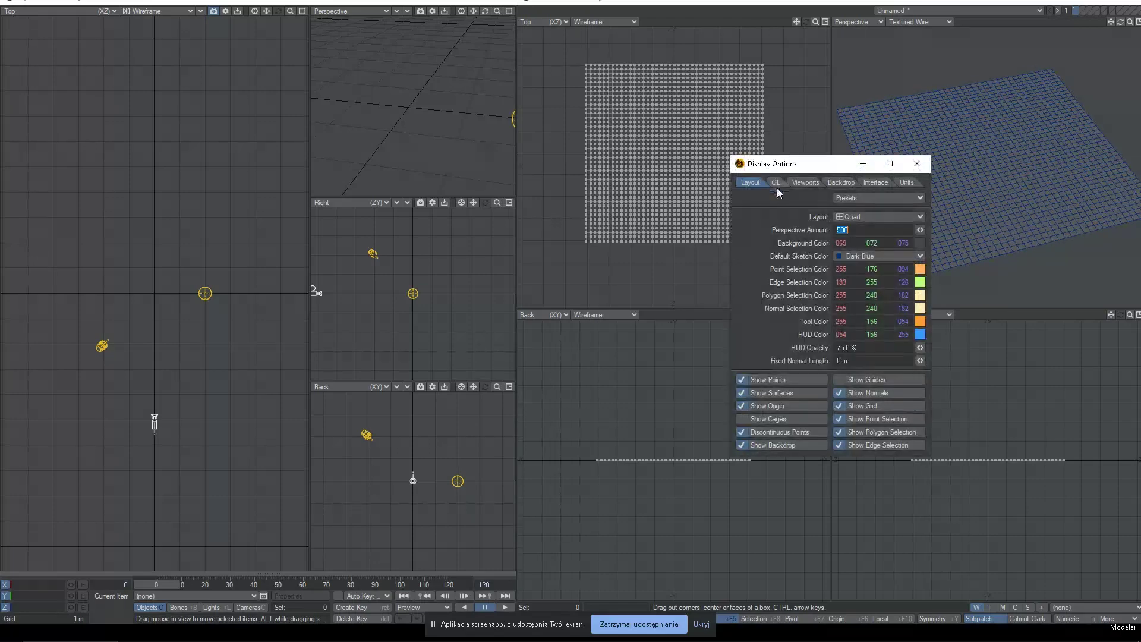
{"action": "left_click", "coordinate": [776, 182]}
{"action": "left_click_drag", "start_coordinate": [798, 166], "coordinate": [655, 258]}
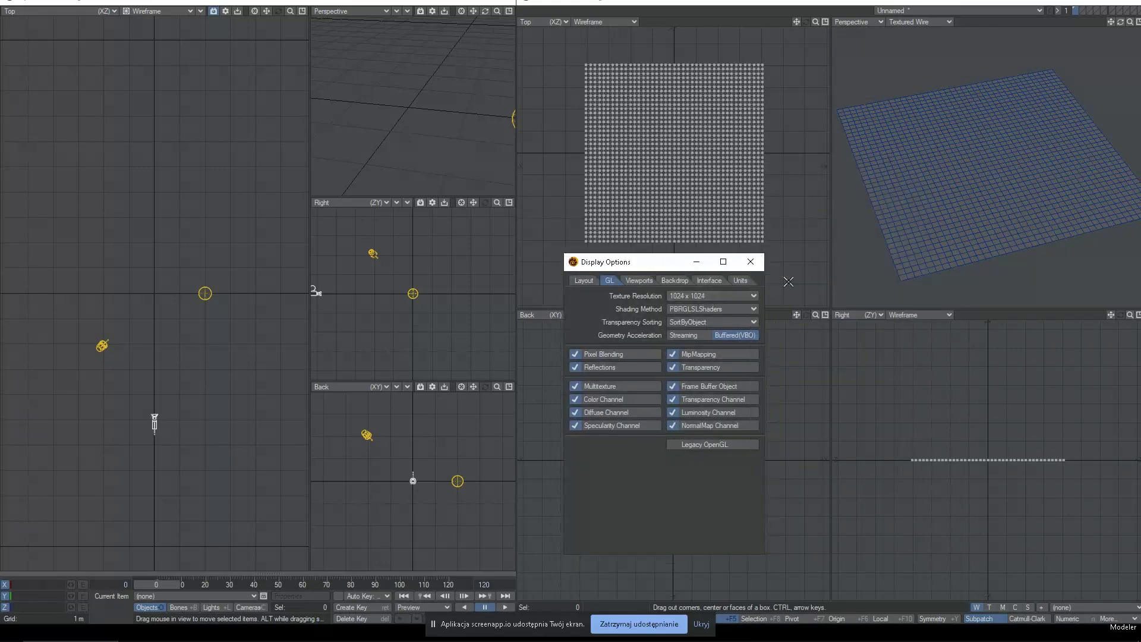
{"action": "mouse_move", "coordinate": [968, 167]}
{"action": "left_mouse_down", "text": "alt"}
{"action": "mouse_move", "coordinate": [961, 176]}
{"action": "mouse_move", "coordinate": [984, 159]}
{"action": "left_mouse_up", "text": "alt"}
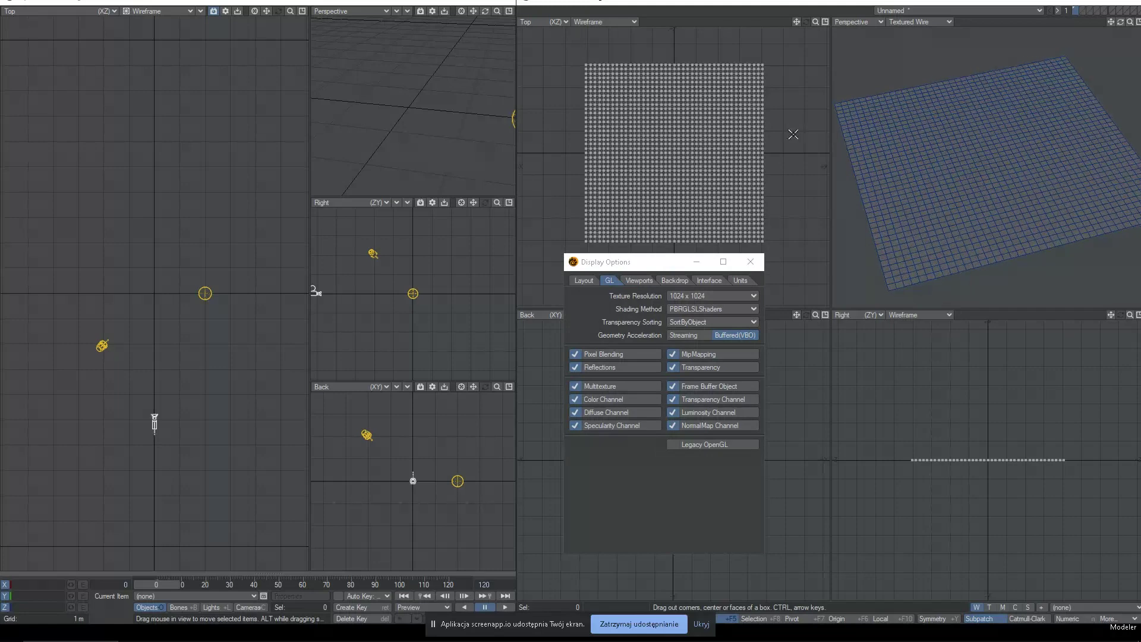
- Open the node graph of the plane's Default surface and arrange the Principled BSDF node with free space beside it
{"action": "key", "text": "F5"}
{"action": "left_click_drag", "start_coordinate": [769, 69], "coordinate": [202, 63]}
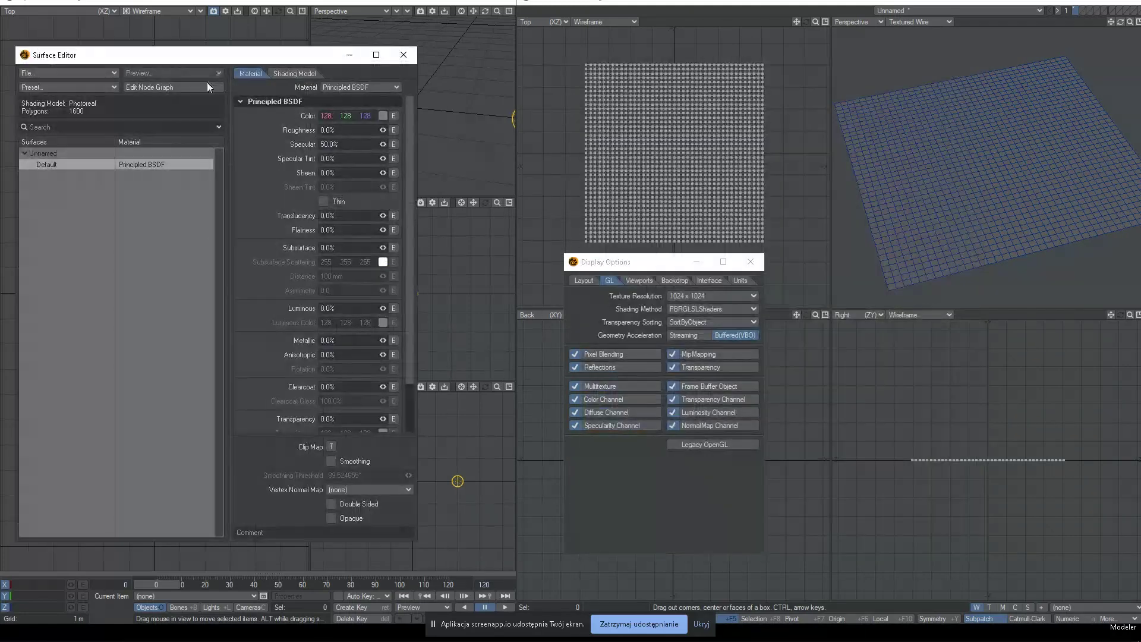
{"action": "double_click", "coordinate": [77, 165]}
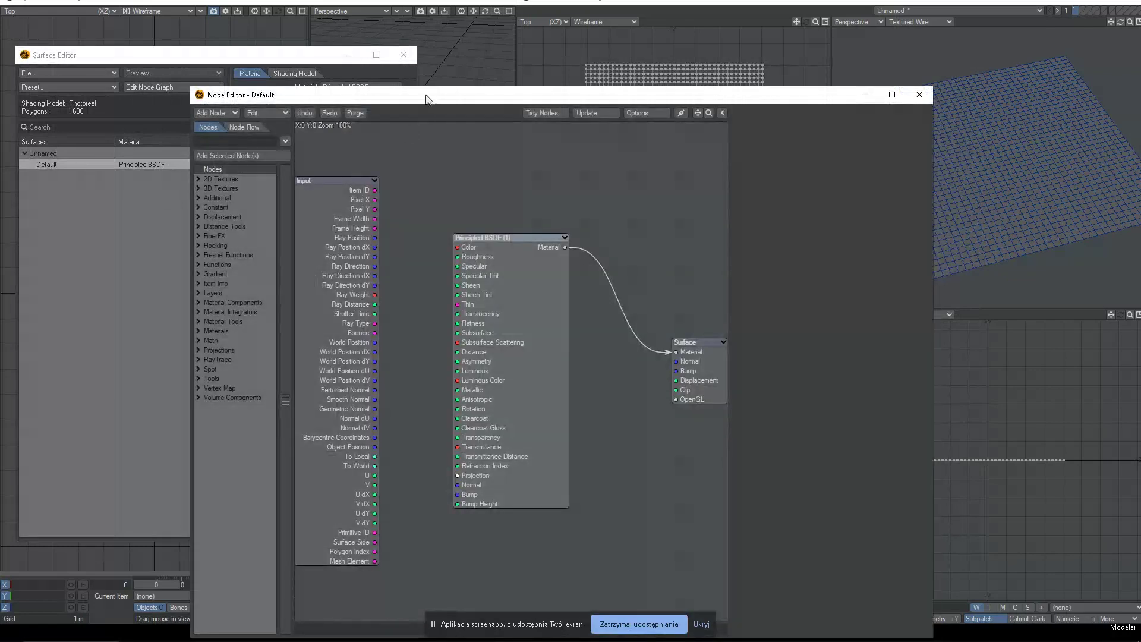
{"action": "left_click_drag", "start_coordinate": [425, 95], "coordinate": [299, 31]}
{"action": "left_click_drag", "start_coordinate": [225, 163], "coordinate": [104, 154]}
{"action": "left_click_drag", "start_coordinate": [434, 234], "coordinate": [490, 210]}
- Add a 2D Image texture node beside the Principled BSDF, set its projection axis to Y and load 1.jpg
{"action": "left_click", "coordinate": [71, 115]}
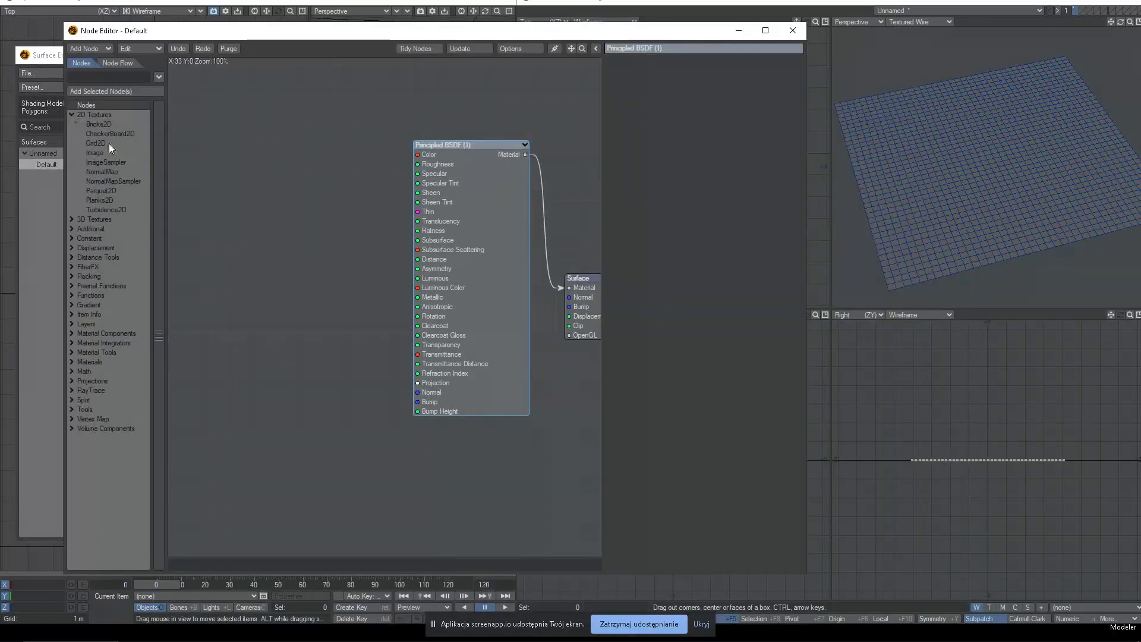
{"action": "double_click", "coordinate": [110, 153]}
{"action": "left_click_drag", "start_coordinate": [368, 246], "coordinate": [273, 198]}
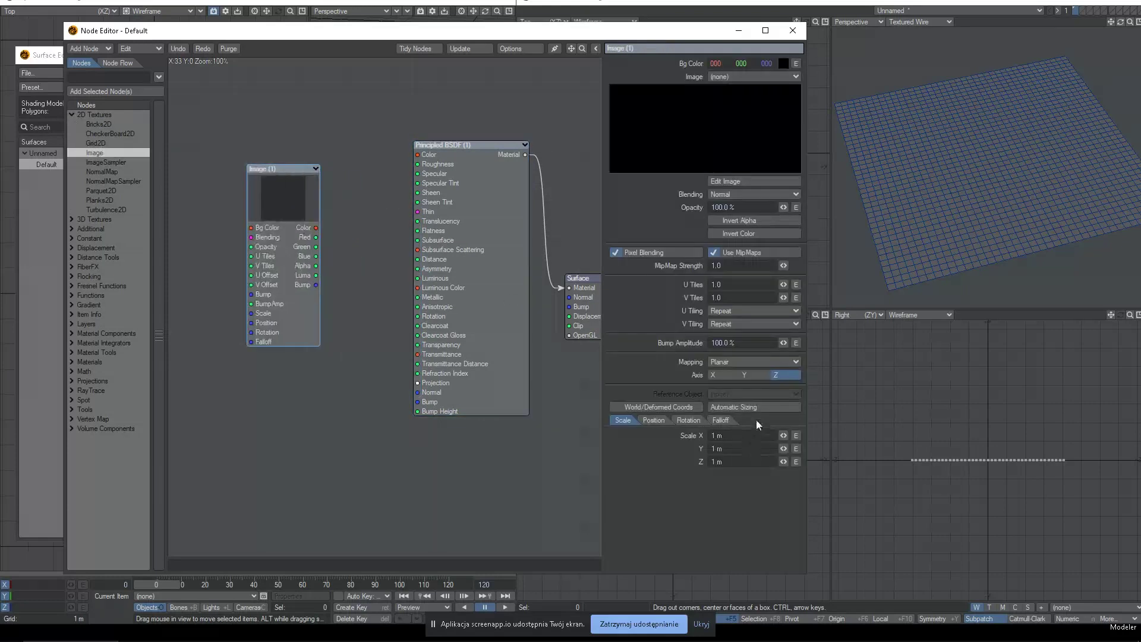
{"action": "left_click", "coordinate": [754, 376]}
{"action": "left_click", "coordinate": [747, 365]}
{"action": "left_click", "coordinate": [747, 76]}
{"action": "left_click", "coordinate": [732, 86]}
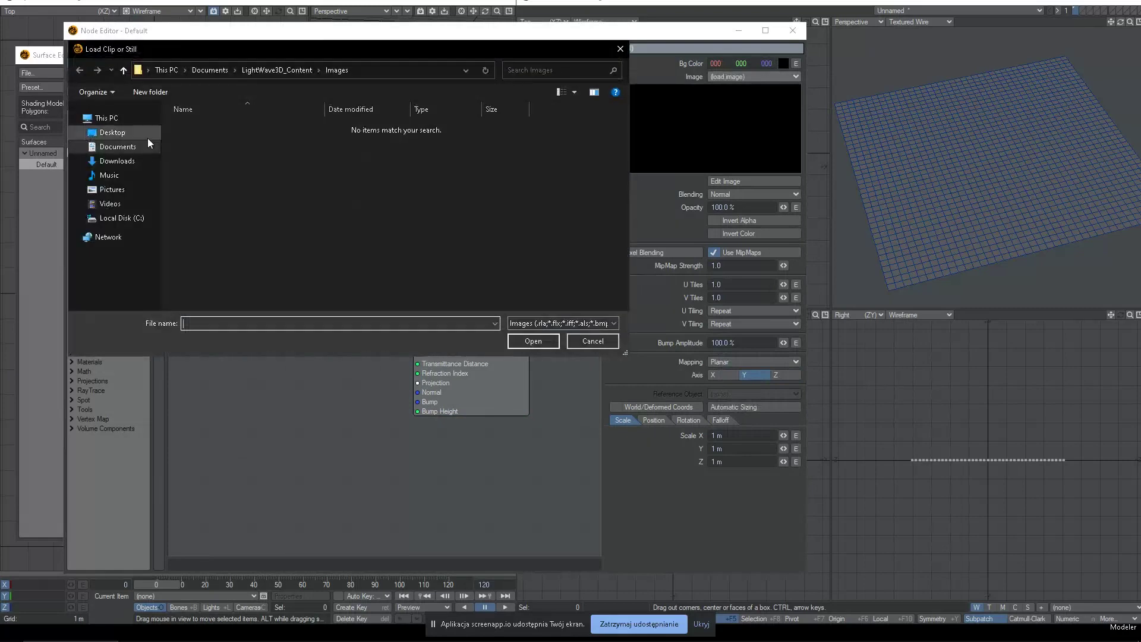
{"action": "double_click", "coordinate": [267, 143]}
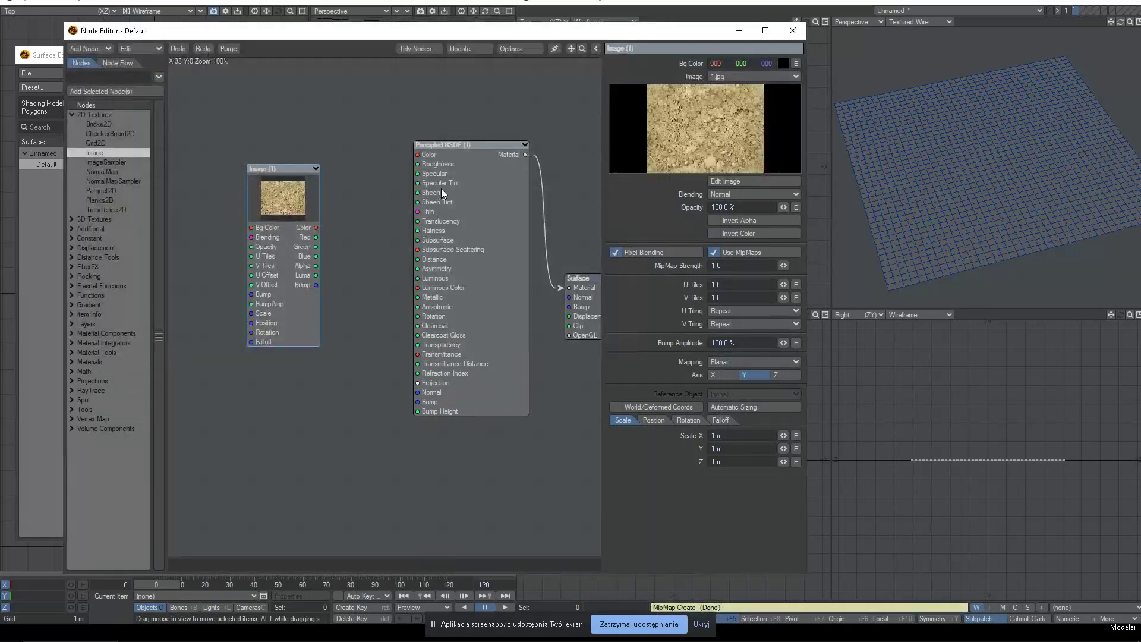
- Connect the image's Color to the Principled BSDF's Color and apply automatic sizing to the texture
{"action": "left_click_drag", "start_coordinate": [316, 228], "coordinate": [418, 154]}
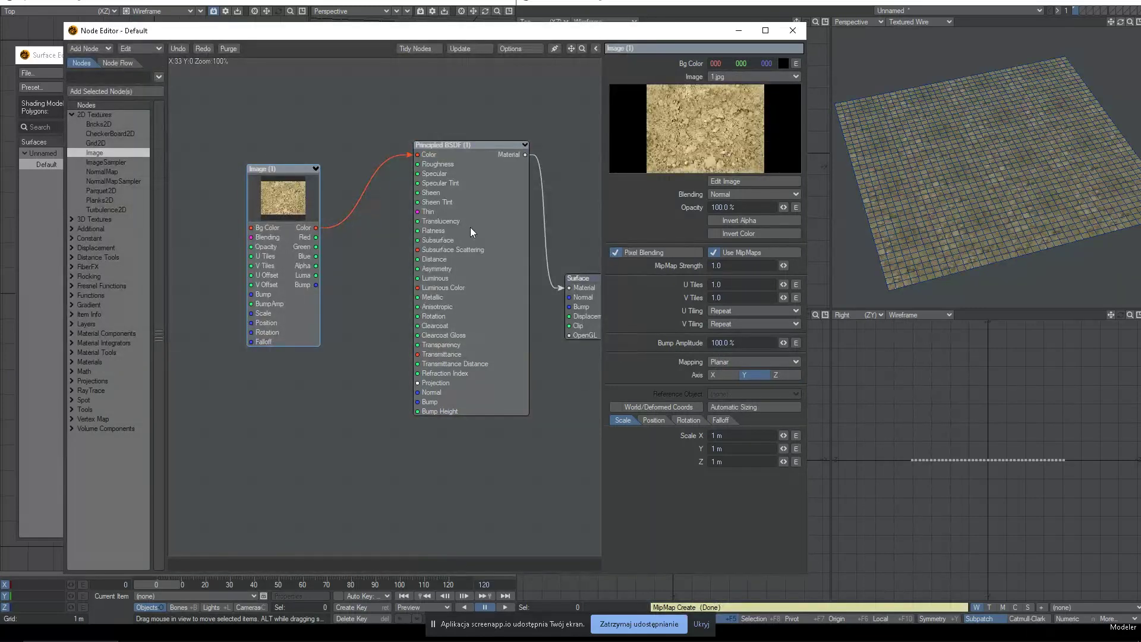
{"action": "left_click_drag", "start_coordinate": [469, 227], "coordinate": [434, 227]}
{"action": "left_click", "coordinate": [282, 169]}
{"action": "left_click", "coordinate": [757, 405]}
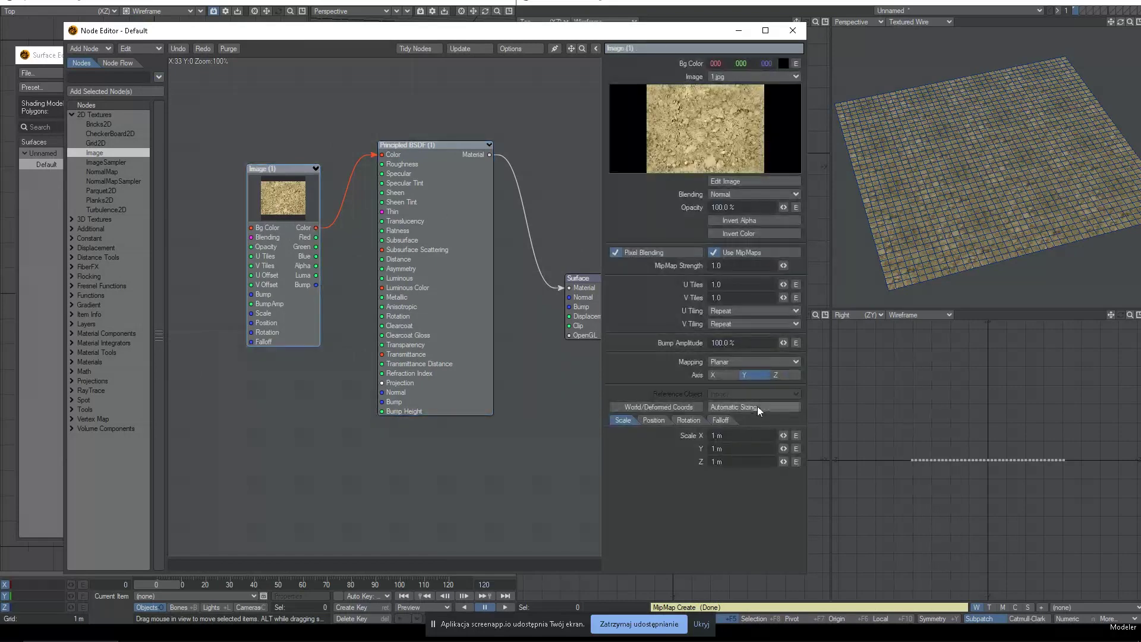
{"action": "scroll", "coordinate": [996, 170], "scroll_direction": "up", "scroll_amount": 10}
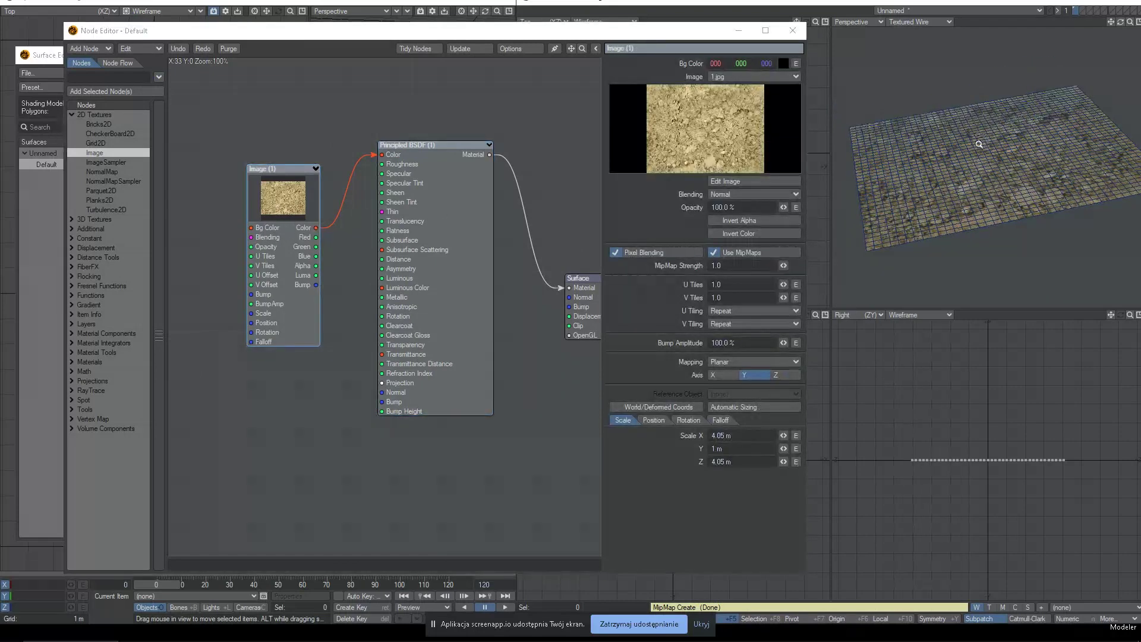
{"action": "scroll", "coordinate": [1027, 135], "scroll_direction": "down", "scroll_amount": 8}
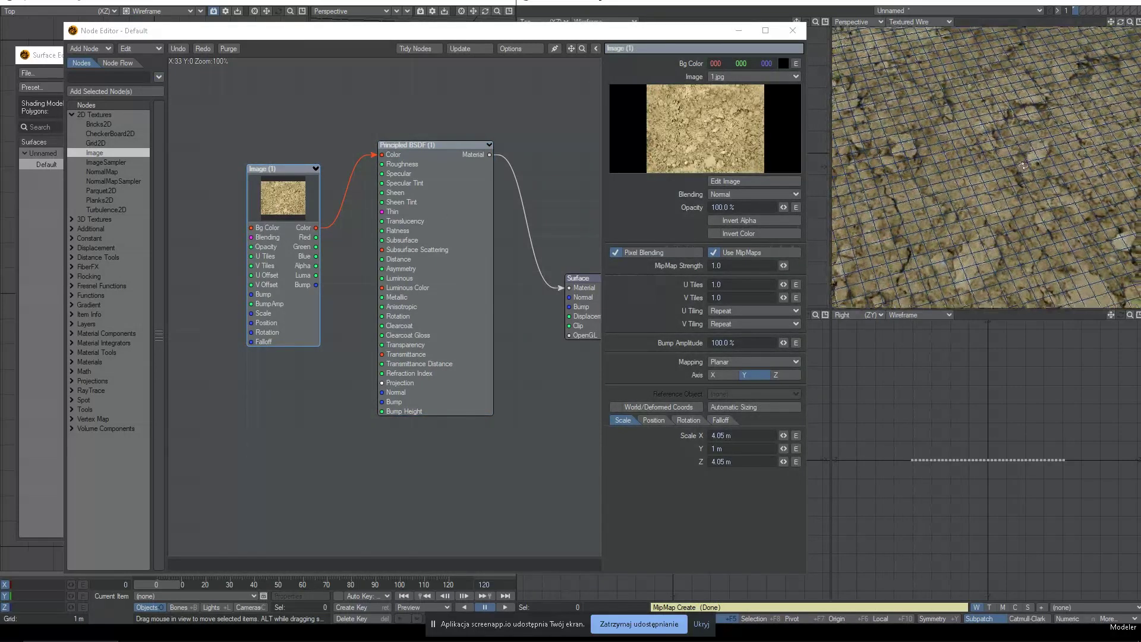
- Duplicate the Principled BSDF node and place the copy below the original
{"action": "left_click_drag", "start_coordinate": [468, 186], "coordinate": [459, 113]}
{"action": "key", "text": "ctrl+c"}
{"action": "key", "text": "ctrl+v"}
{"action": "left_click_drag", "start_coordinate": [425, 198], "coordinate": [458, 406]}
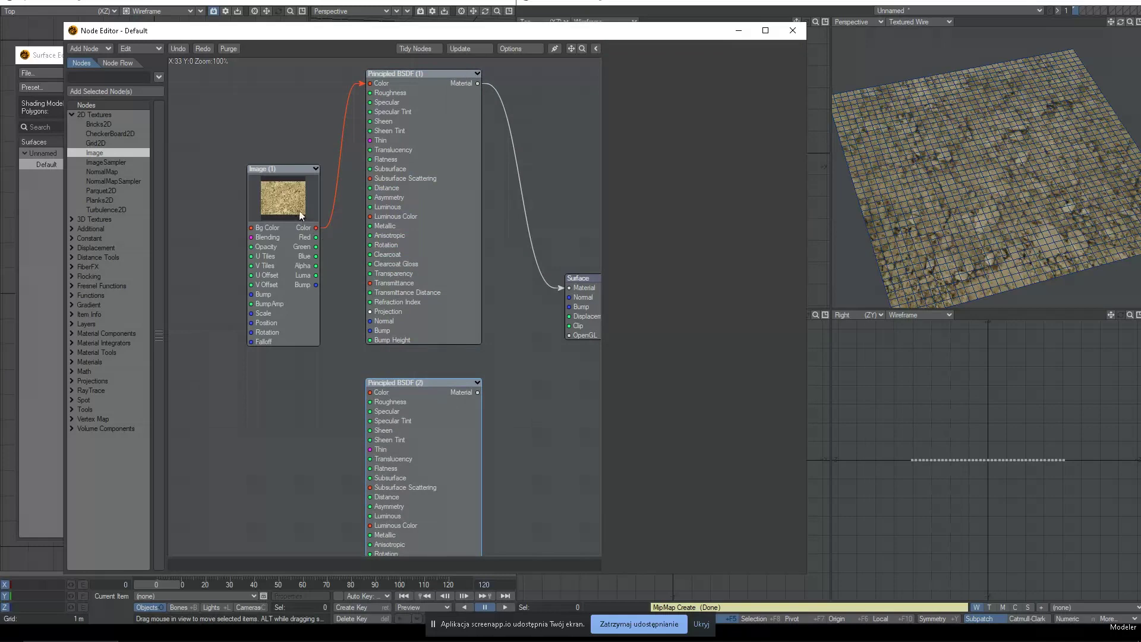
- Duplicate the Image node, place the copy beside the second Principled BSDF and load 2.jpg into it
{"action": "left_click_drag", "start_coordinate": [301, 216], "coordinate": [271, 150]}
{"action": "key", "text": "ctrl+c"}
{"action": "key", "text": "ctrl+v"}
{"action": "left_click_drag", "start_coordinate": [375, 262], "coordinate": [272, 414]}
{"action": "left_click", "coordinate": [733, 77]}
{"action": "left_click", "coordinate": [733, 87]}
{"action": "double_click", "coordinate": [343, 130]}
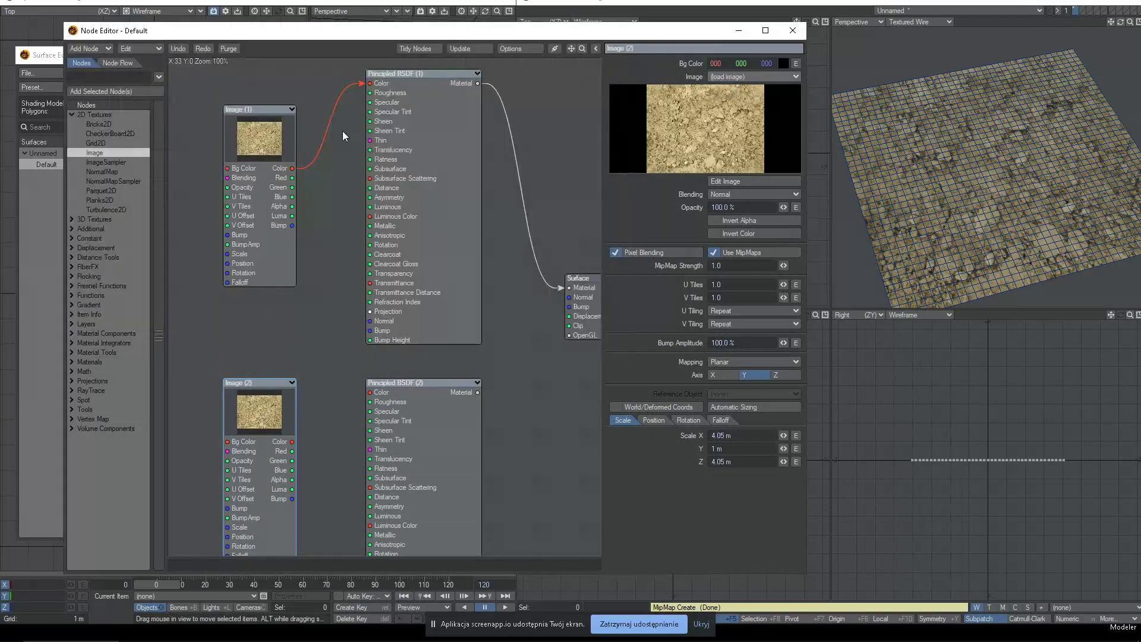
- Connect the second image's Color to the second Principled BSDF and feed that material into the Surface node's Material
{"action": "left_click_drag", "start_coordinate": [291, 442], "coordinate": [369, 393]}
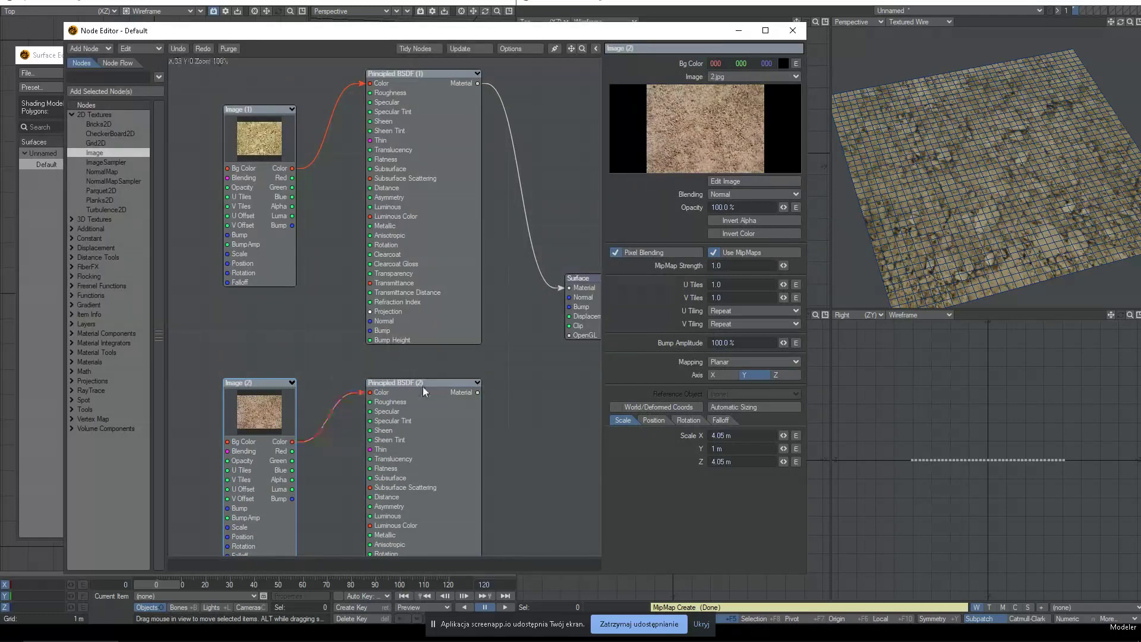
{"action": "left_click_drag", "start_coordinate": [478, 393], "coordinate": [571, 288]}
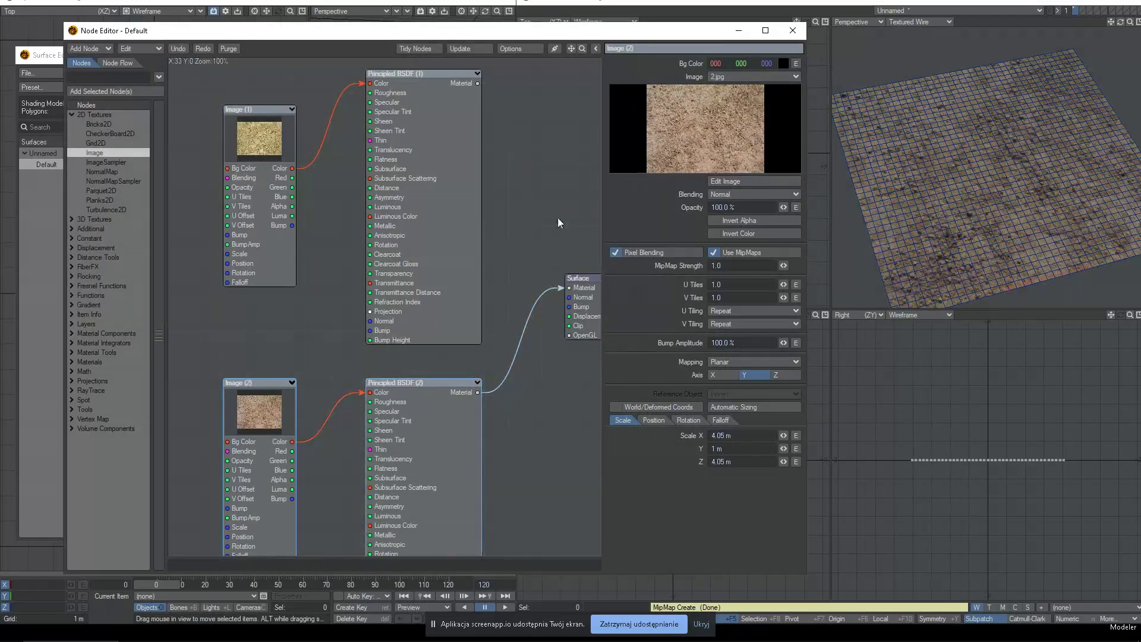
- Switch the perspective viewport to Texture shading and compare both materials on the surface, ending with the second one connected
{"action": "scroll", "coordinate": [996, 191], "scroll_direction": "up", "scroll_amount": 3}
{"action": "left_click", "coordinate": [918, 22]}
{"action": "left_click", "coordinate": [906, 85]}
{"action": "scroll", "coordinate": [976, 149], "scroll_direction": "down", "scroll_amount": 3}
{"action": "left_click_drag", "start_coordinate": [1005, 155], "coordinate": [976, 196], "text": "alt"}
{"action": "left_click_drag", "start_coordinate": [478, 84], "coordinate": [568, 288]}
{"action": "left_click_drag", "start_coordinate": [477, 392], "coordinate": [572, 288]}
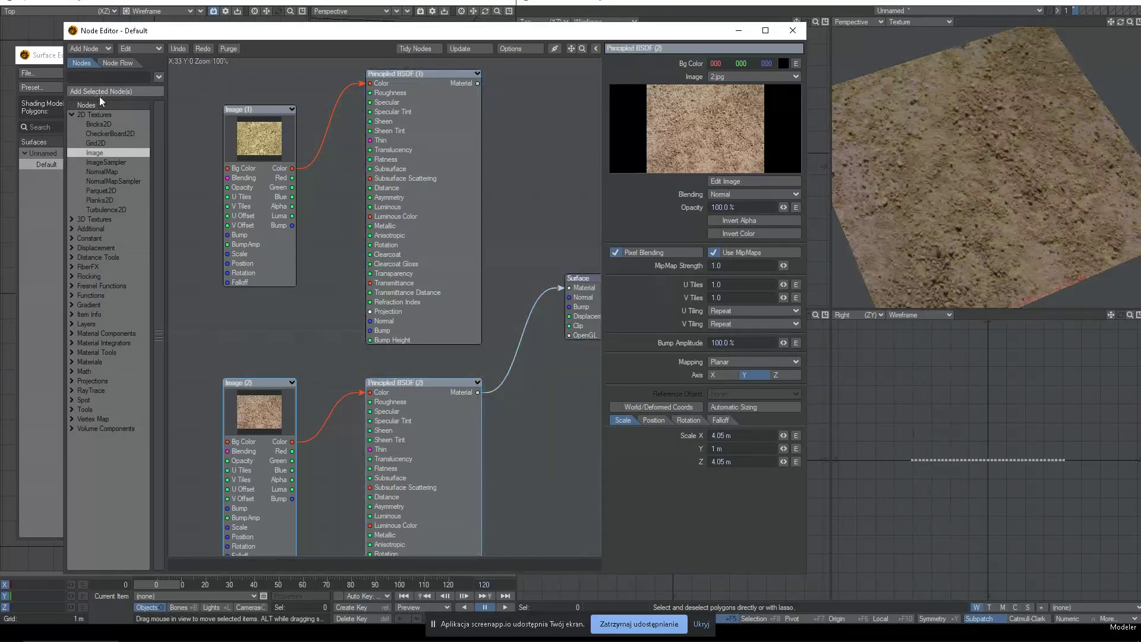
- Find and add a Material Mixer node and place it between the Principled BSDF nodes and the Surface node
{"action": "left_click", "coordinate": [73, 113]}
{"action": "left_click", "coordinate": [103, 77]}
{"action": "type", "text": "mixer"}
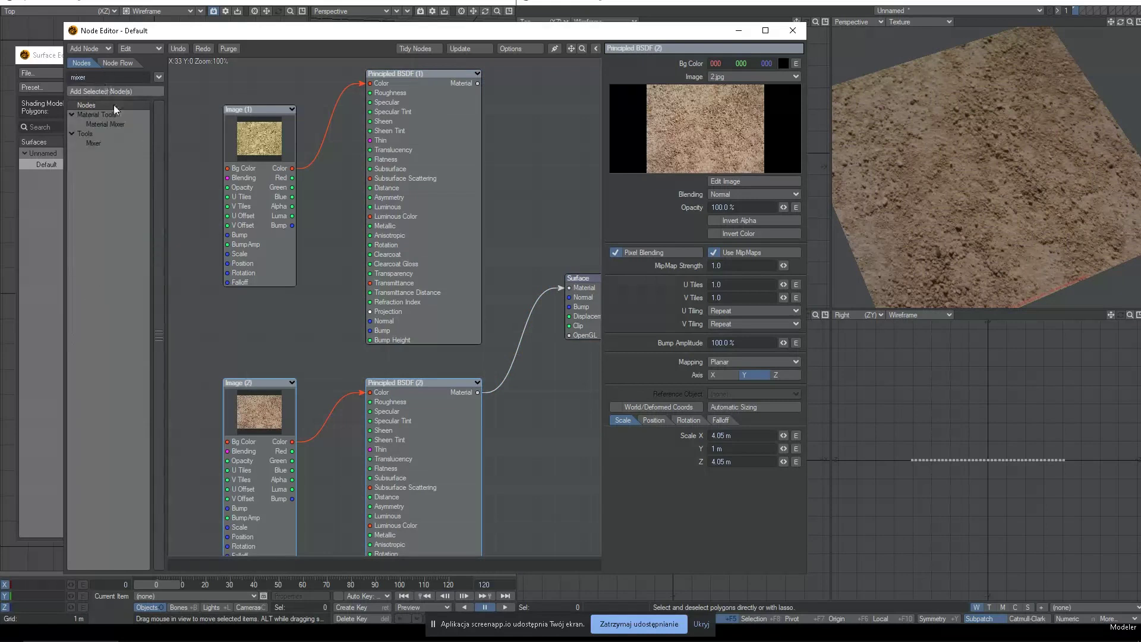
{"action": "double_click", "coordinate": [118, 125]}
{"action": "left_click_drag", "start_coordinate": [360, 309], "coordinate": [517, 126]}
{"action": "left_click_drag", "start_coordinate": [572, 48], "coordinate": [526, 132]}
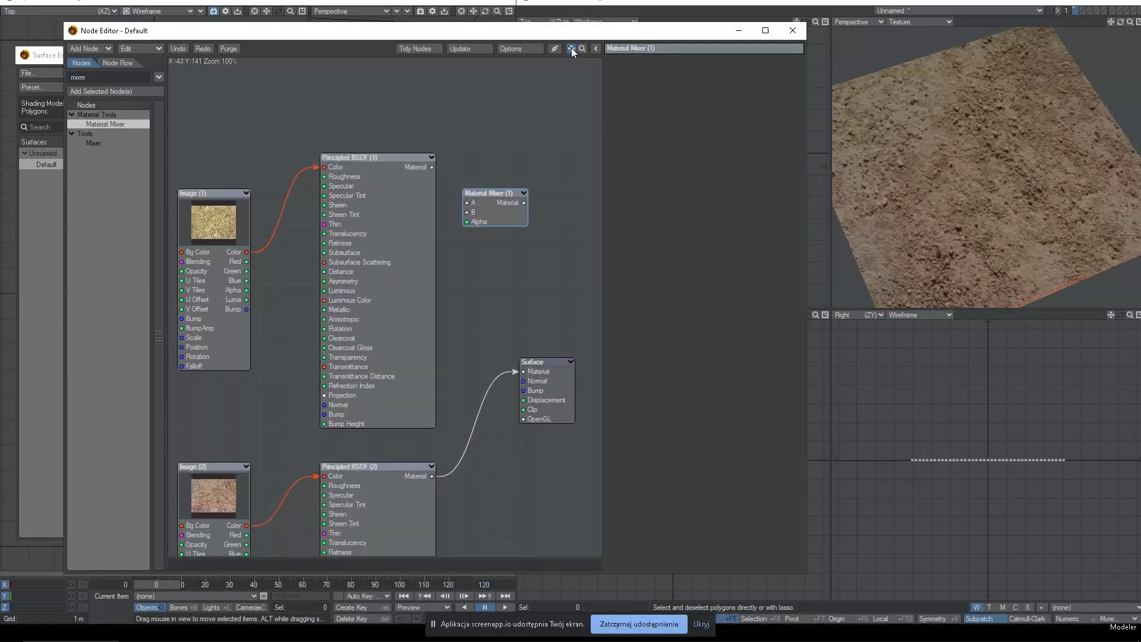
- Find and add a Vertex Color node and place it above the first Principled BSDF
{"action": "left_click_drag", "start_coordinate": [98, 78], "coordinate": [36, 75]}
{"action": "type", "text": "vertex"}
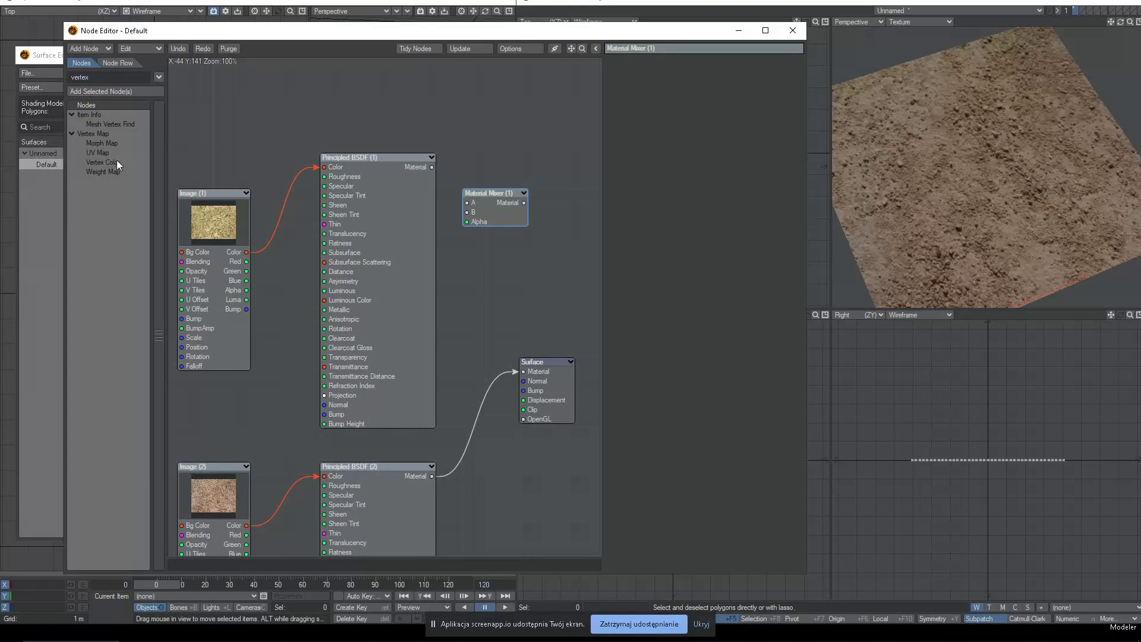
{"action": "double_click", "coordinate": [116, 162]}
{"action": "left_click_drag", "start_coordinate": [398, 289], "coordinate": [394, 85]}
- Connect the two Principled BSDF materials to the mixer's A and B inputs and the Vertex Color's Alpha to its Alpha
{"action": "left_click_drag", "start_coordinate": [431, 168], "coordinate": [467, 202]}
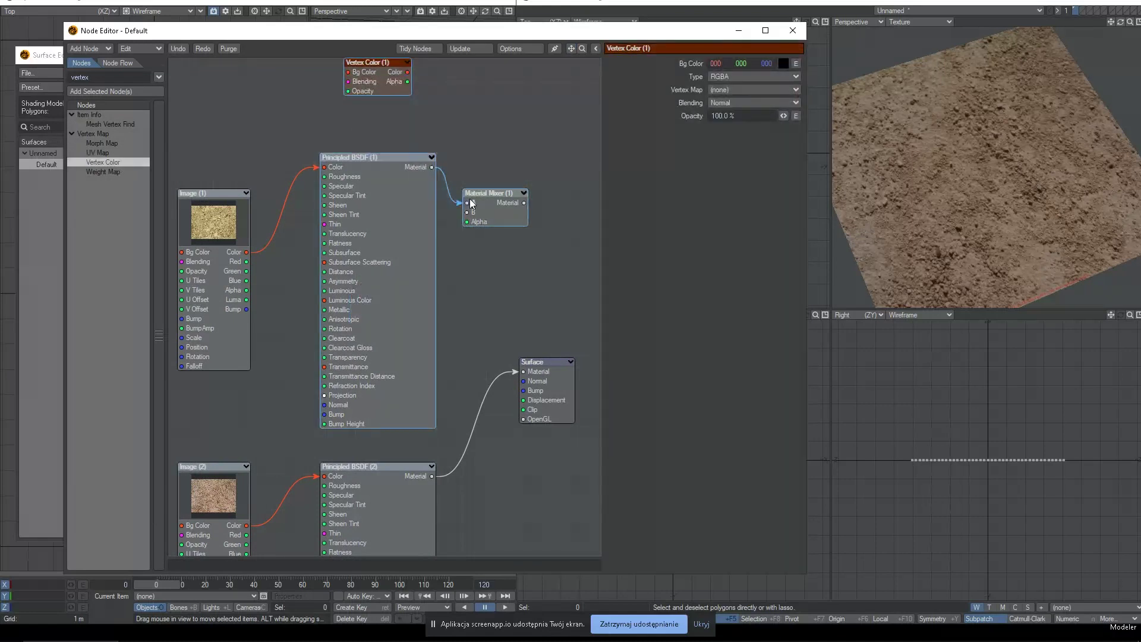
{"action": "left_click_drag", "start_coordinate": [431, 475], "coordinate": [526, 196]}
{"action": "left_click_drag", "start_coordinate": [407, 81], "coordinate": [490, 210]}
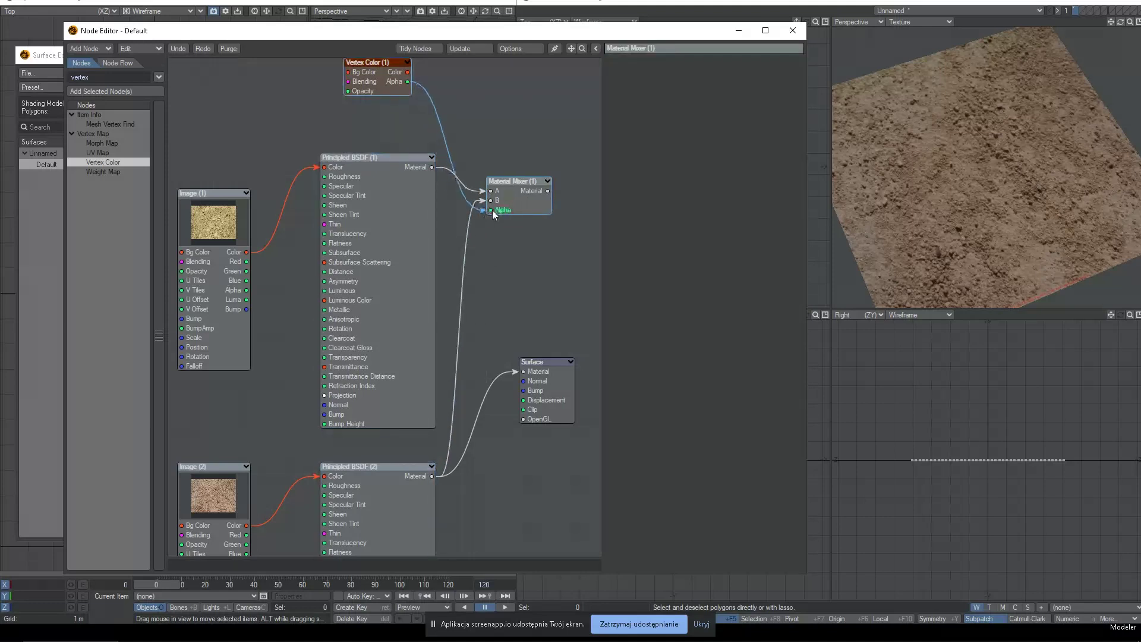
{"action": "left_click", "coordinate": [387, 80]}
{"action": "left_click_drag", "start_coordinate": [383, 80], "coordinate": [383, 92]}
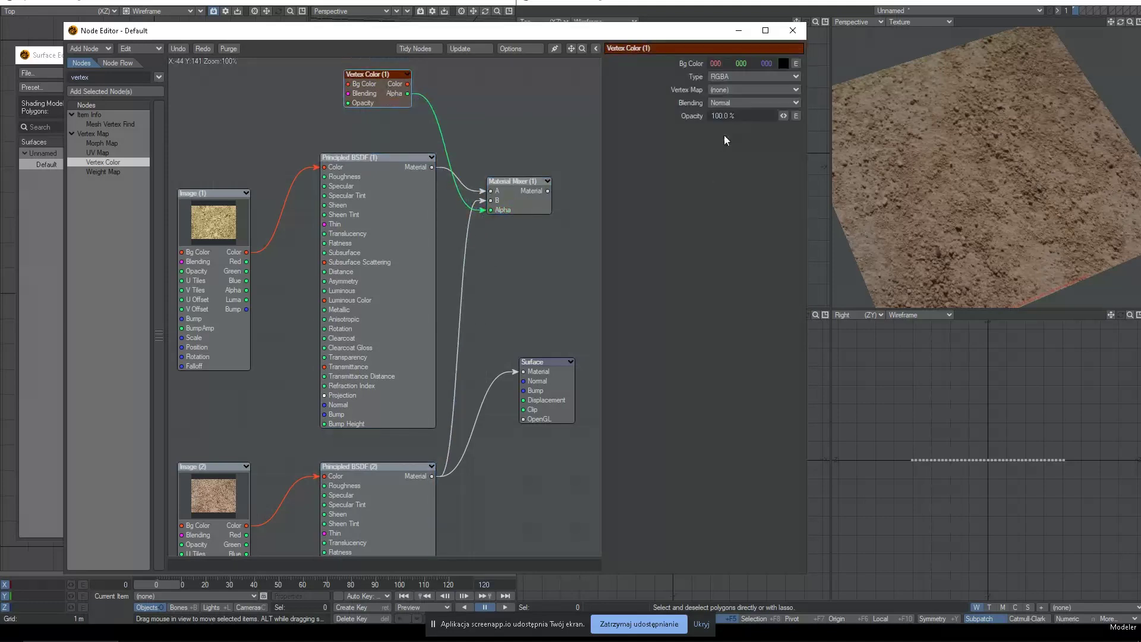
- Close the Node Editor, the Surface Editor and the Display Options to return to the textured plane
{"action": "left_click", "coordinate": [794, 31]}
{"action": "left_click", "coordinate": [410, 55]}
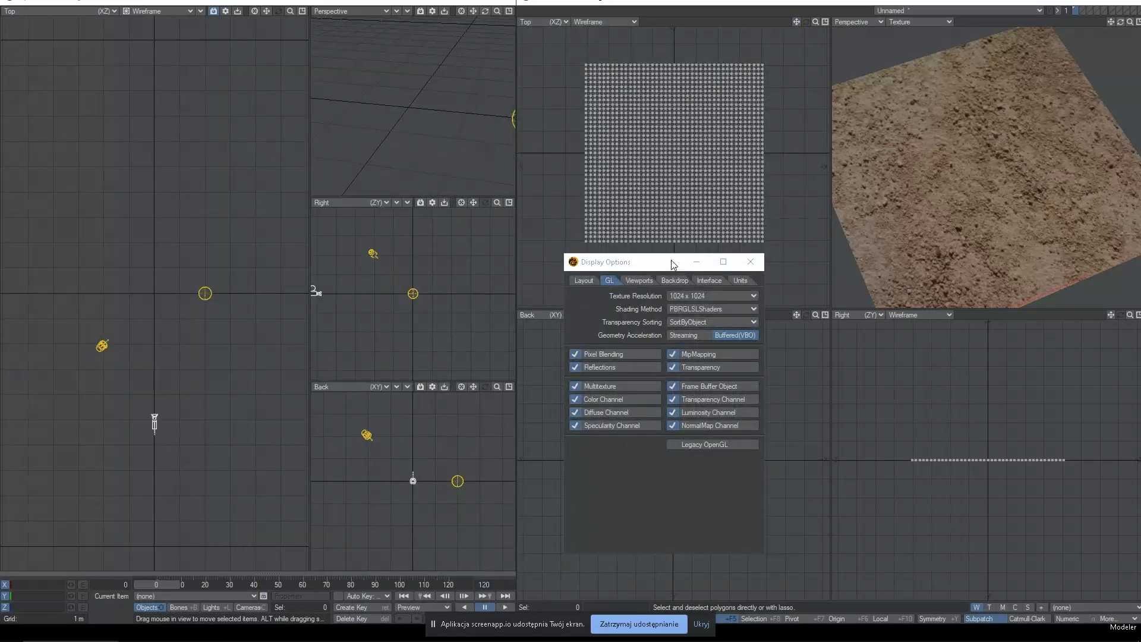
{"action": "left_click_drag", "start_coordinate": [672, 261], "coordinate": [638, 254]}
{"action": "left_click", "coordinate": [716, 255]}
{"action": "left_click_drag", "start_coordinate": [996, 145], "coordinate": [987, 157], "text": "alt"}
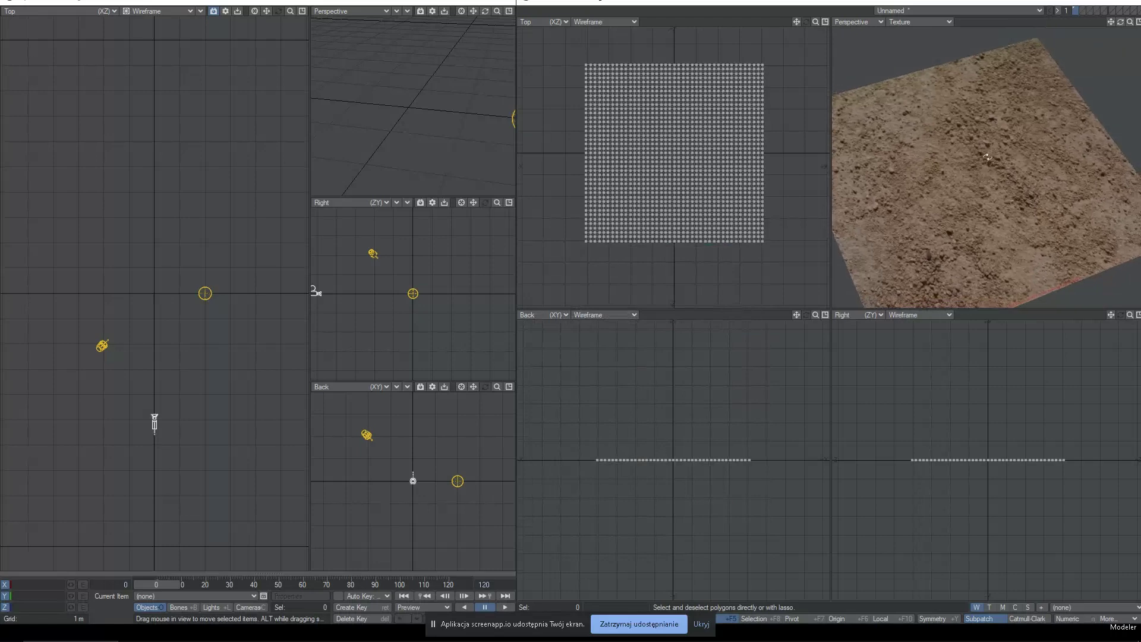
- Show the modeling tool sidebar and bring up the Map tools
{"action": "key", "text": "alt+F2"}
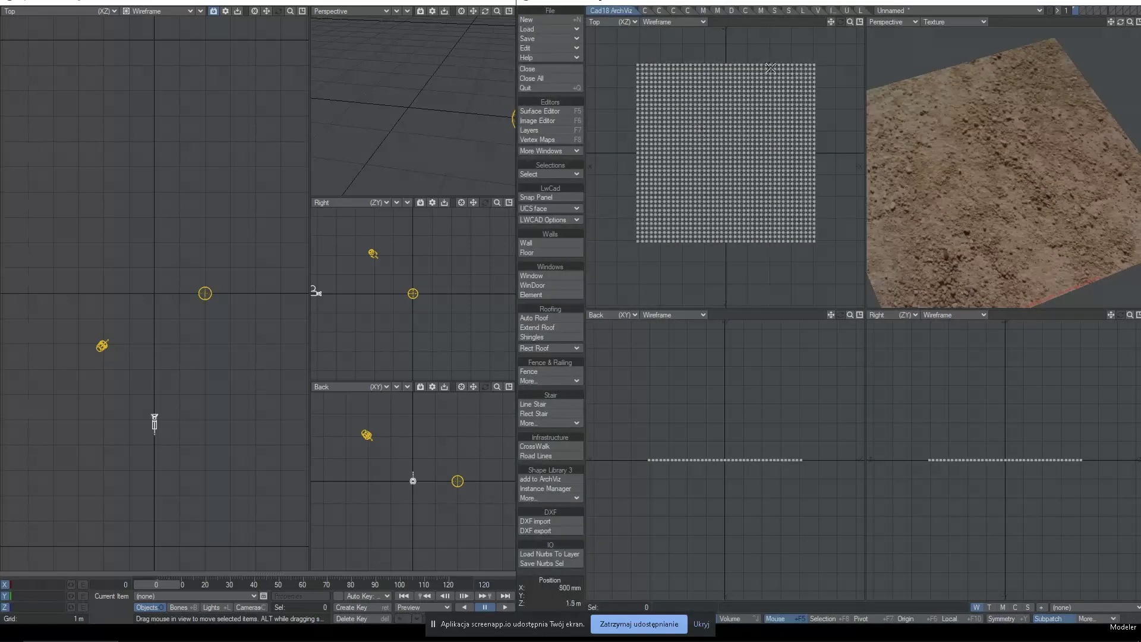
{"action": "left_click", "coordinate": [774, 10]}
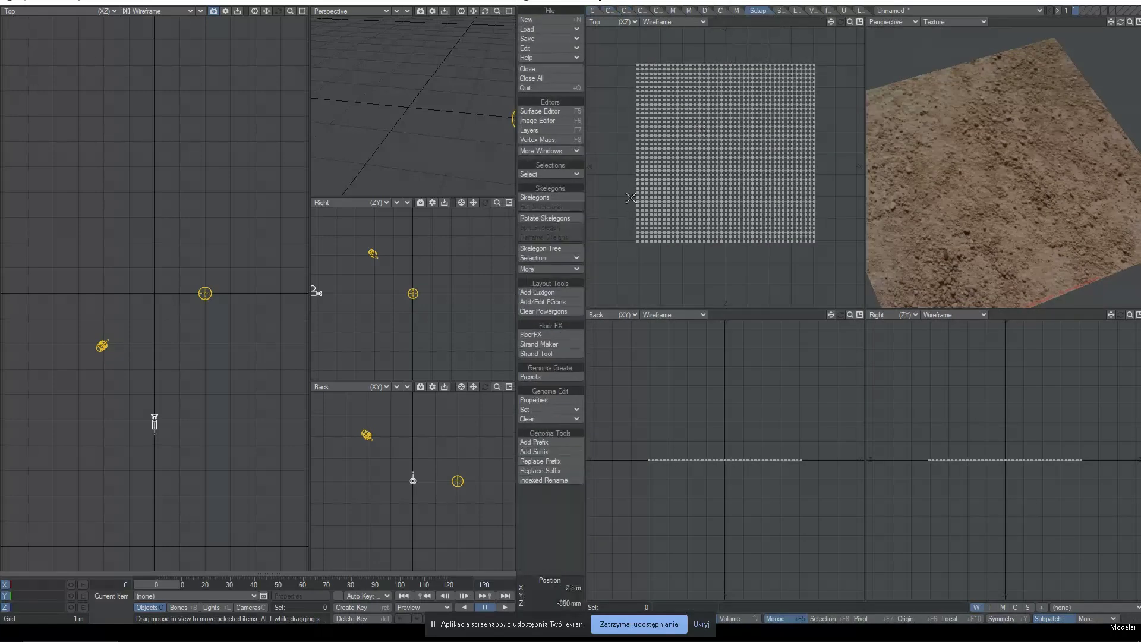
{"action": "left_click", "coordinate": [779, 10]}
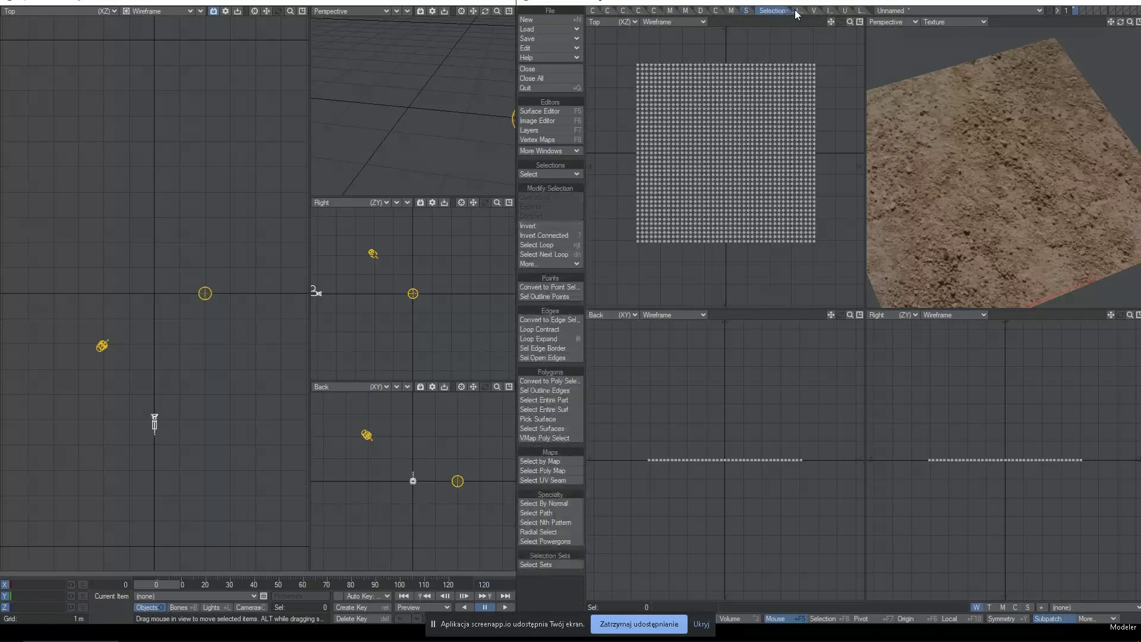
{"action": "left_click", "coordinate": [794, 10]}
{"action": "left_click", "coordinate": [749, 9]}
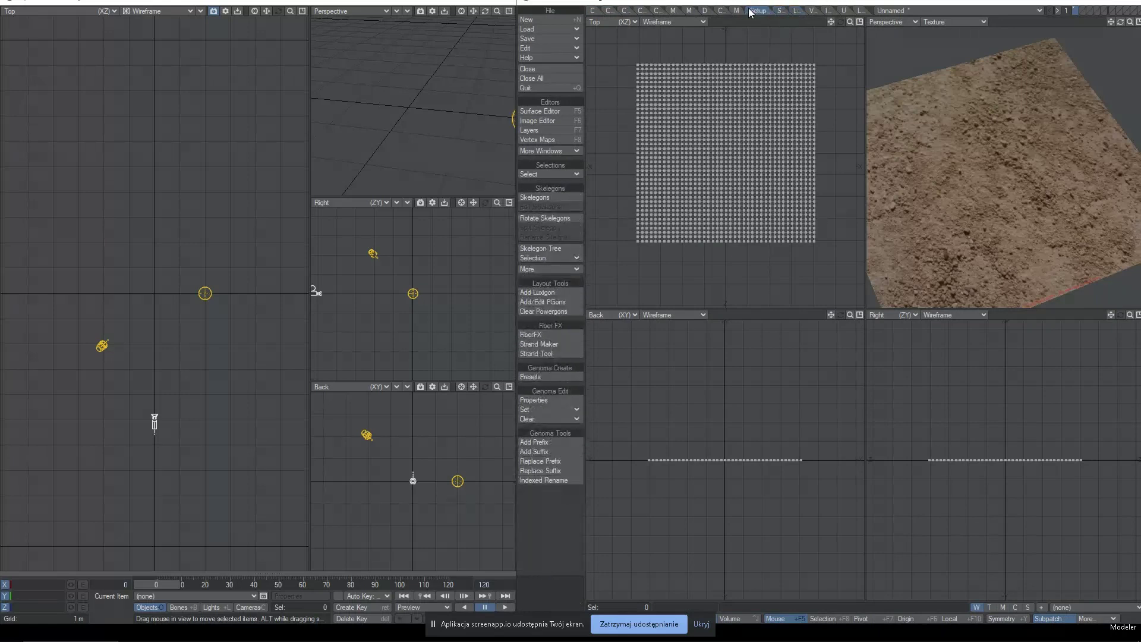
{"action": "left_click", "coordinate": [737, 10]}
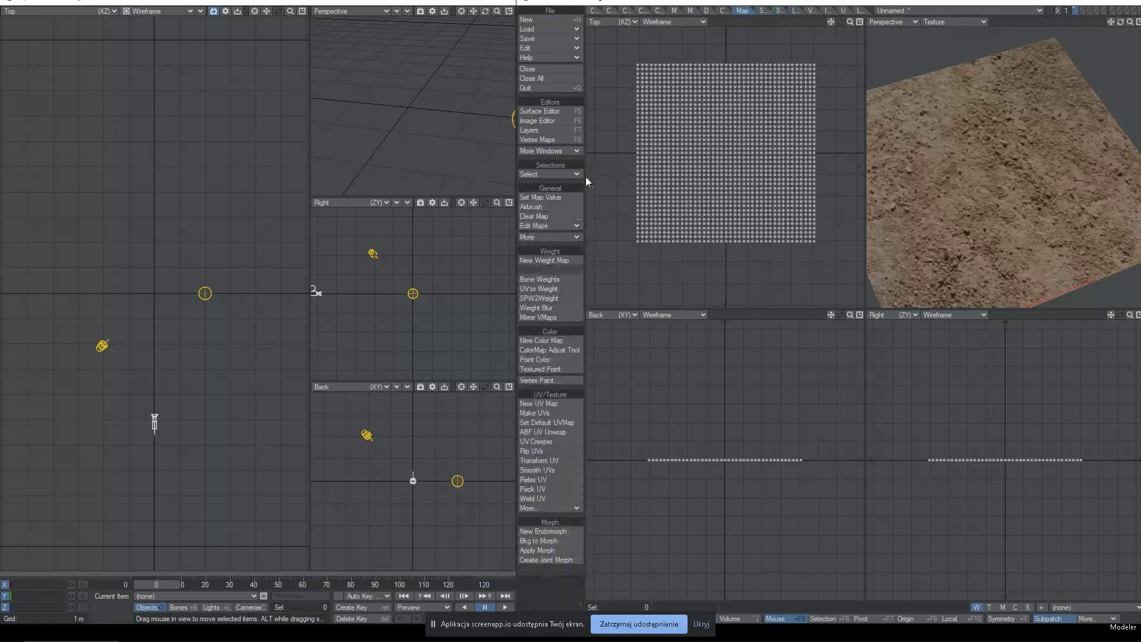
- Create a vertex color map named Ground with alpha and an initial color of 0, 0, 0, applied to the Default surface
{"action": "left_click", "coordinate": [558, 340]}
{"action": "left_click", "coordinate": [768, 332]}
{"action": "type", "text": "Ground"}
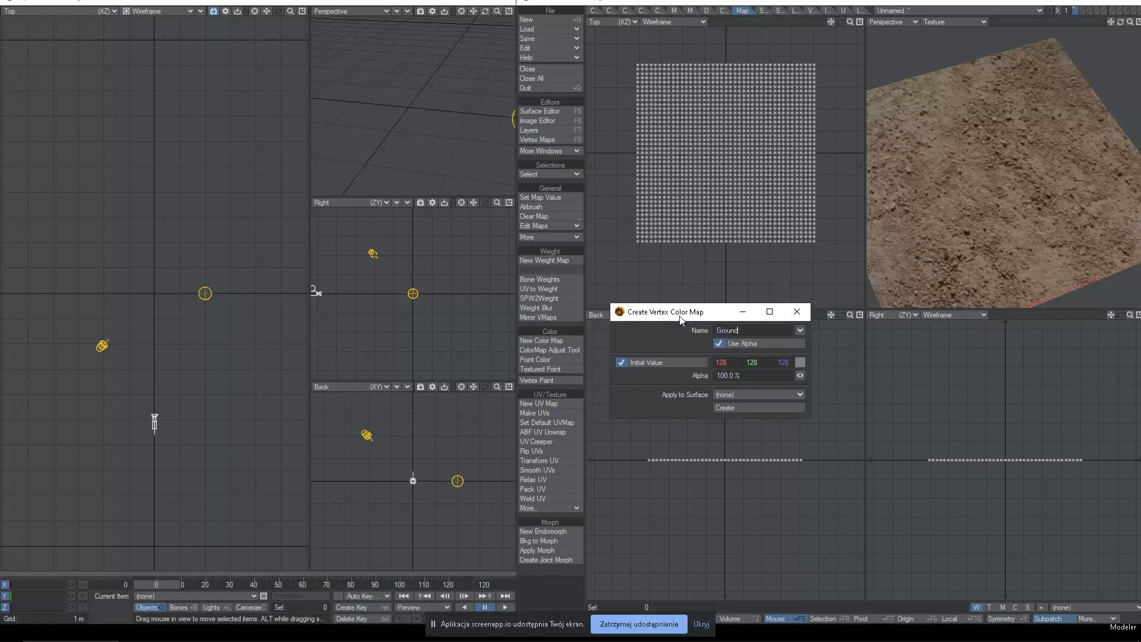
{"action": "left_click_drag", "start_coordinate": [679, 315], "coordinate": [680, 242]}
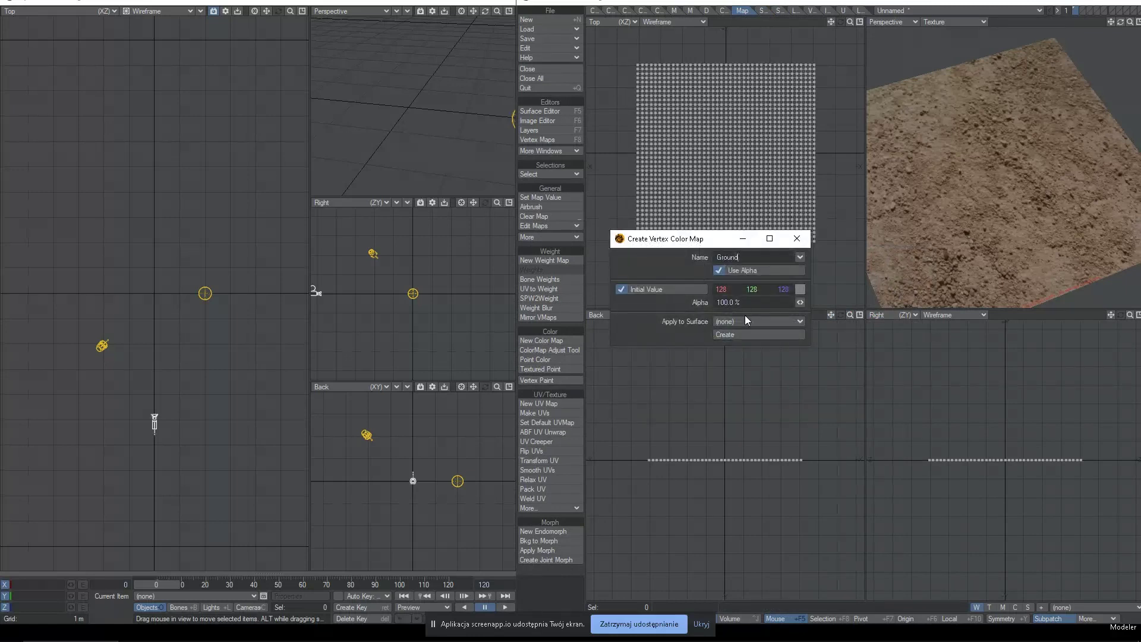
{"action": "left_click", "coordinate": [745, 322]}
{"action": "left_click", "coordinate": [743, 327]}
{"action": "left_click_drag", "start_coordinate": [703, 241], "coordinate": [737, 288]}
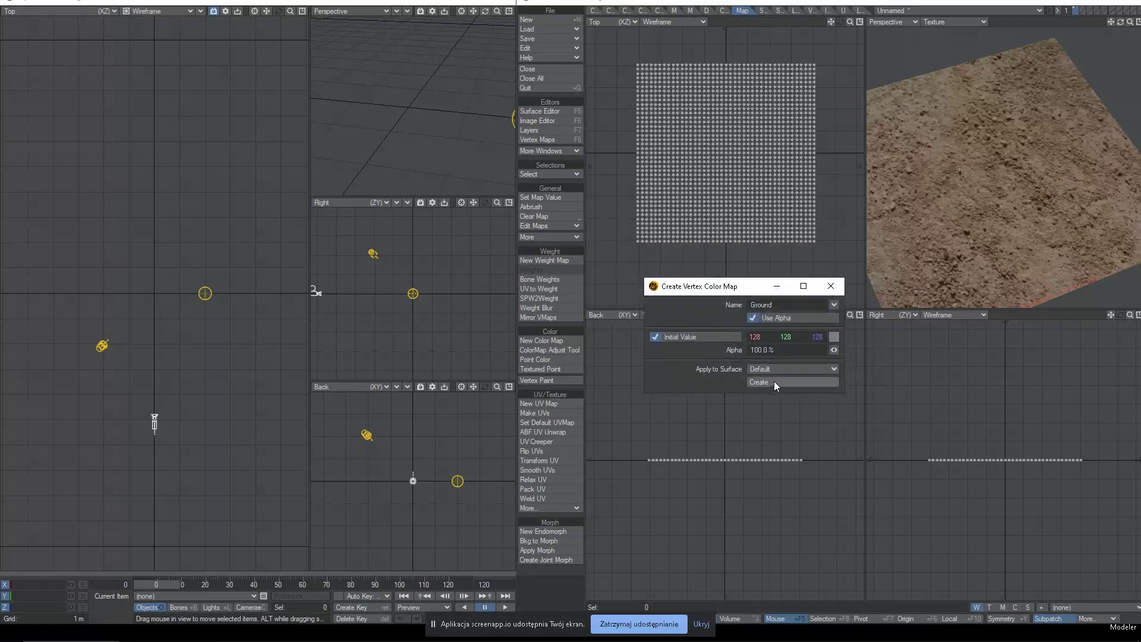
{"action": "left_click_drag", "start_coordinate": [818, 338], "coordinate": [763, 333]}
{"action": "left_click", "coordinate": [772, 382]}
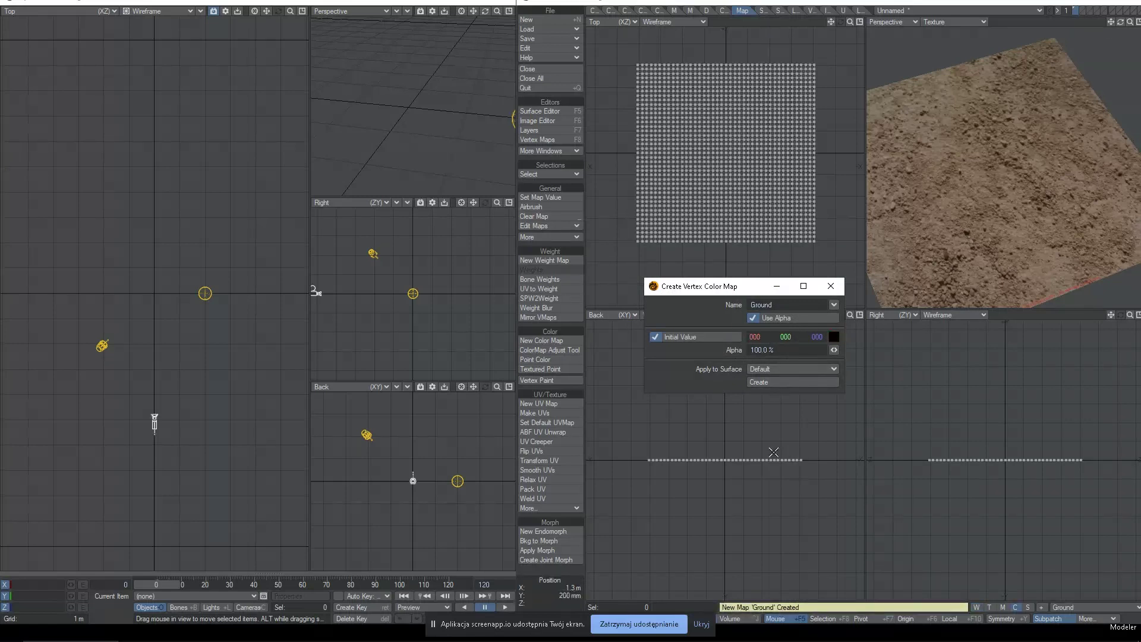
{"action": "left_click", "coordinate": [831, 286]}
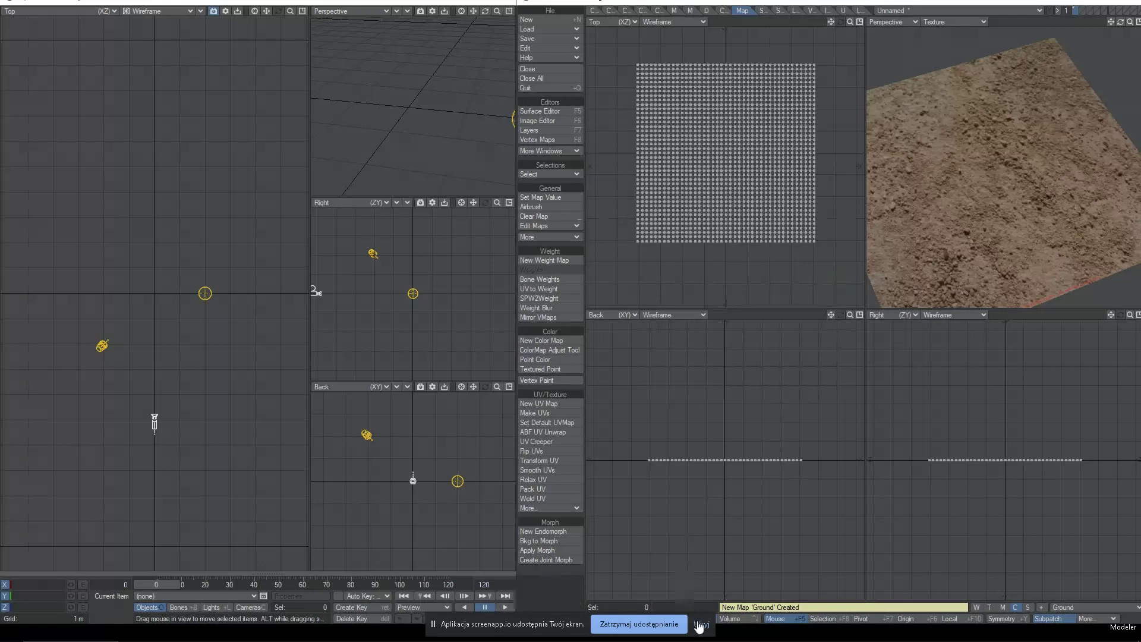
- Save the object to the Desktop as Ground
{"action": "left_click_drag", "start_coordinate": [910, 210], "coordinate": [1006, 152], "text": "alt"}
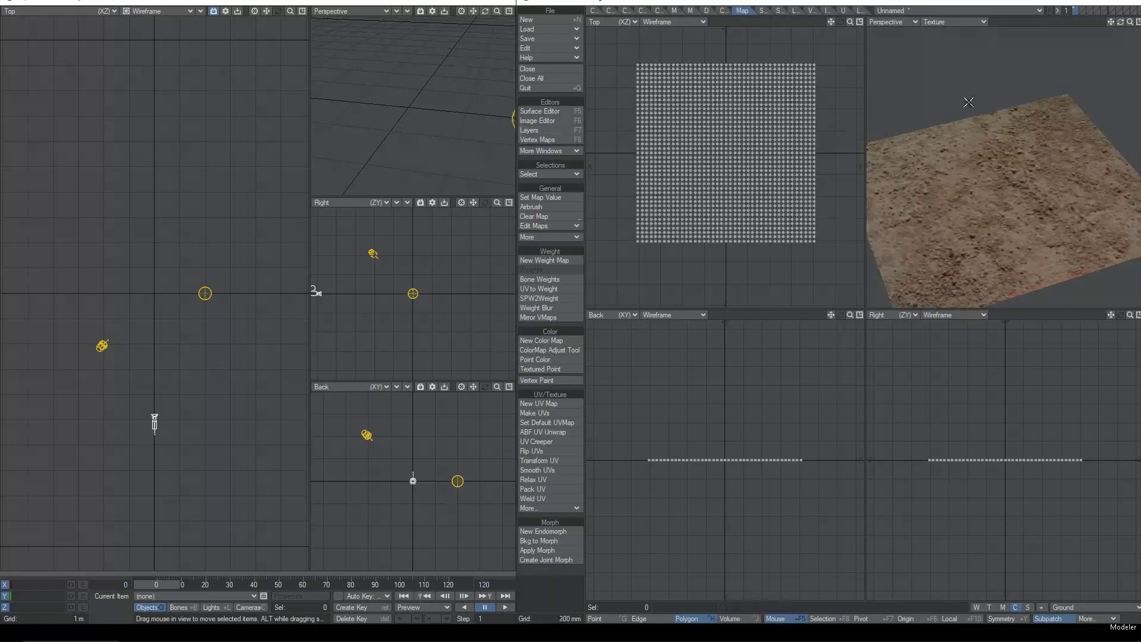
{"action": "key", "text": "s"}
{"action": "left_click", "coordinate": [565, 98]}
{"action": "left_click", "coordinate": [678, 265]}
{"action": "type", "text": "Ground"}
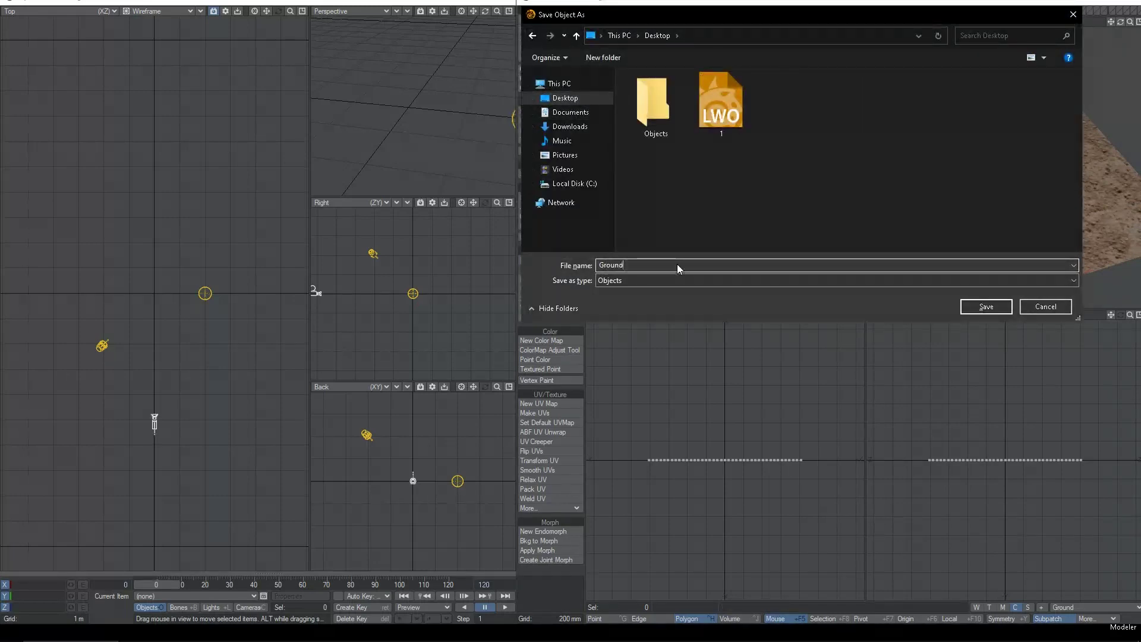
{"action": "key", "text": "Return"}
{"action": "left_click_drag", "start_coordinate": [951, 173], "coordinate": [990, 133], "text": "alt"}
{"action": "left_click", "coordinate": [568, 208]}
{"action": "left_click", "coordinate": [566, 209]}
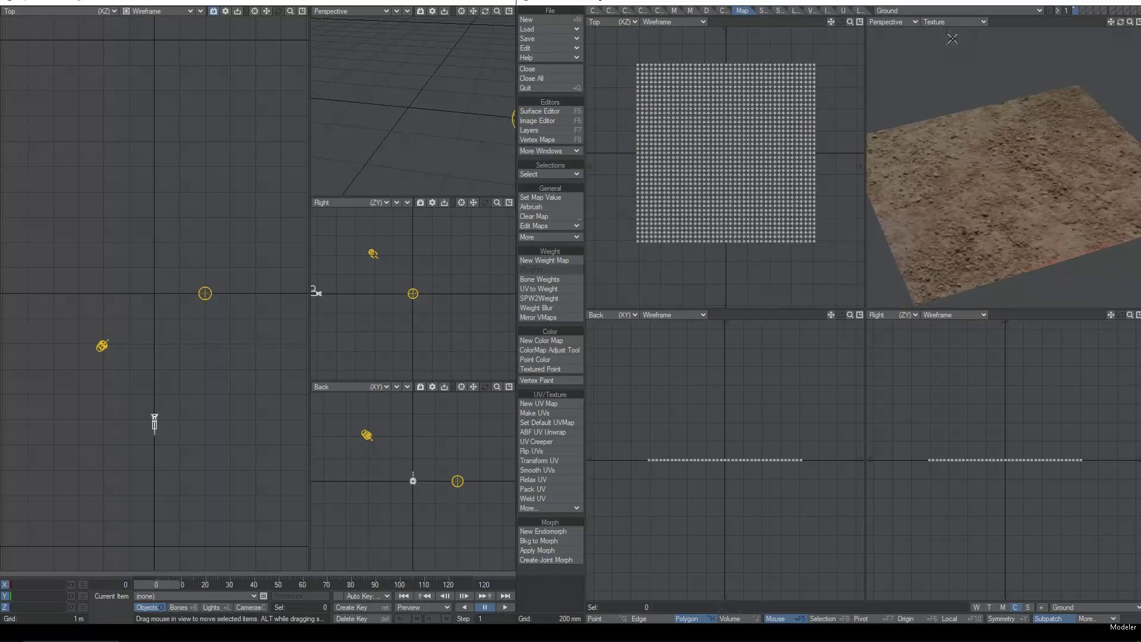
- Wire the Vertex Color's Color into the first Principled BSDF's Color and that material into the Surface's Material, and close the editors
{"action": "key", "text": "F5"}
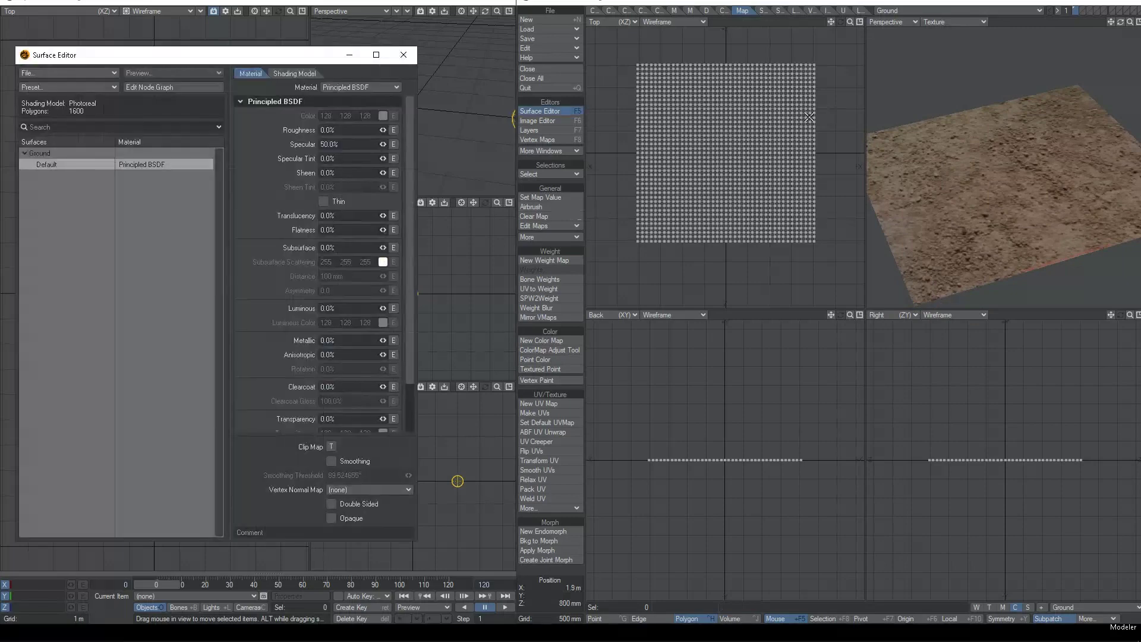
{"action": "double_click", "coordinate": [92, 162]}
{"action": "left_click_drag", "start_coordinate": [385, 92], "coordinate": [321, 167]}
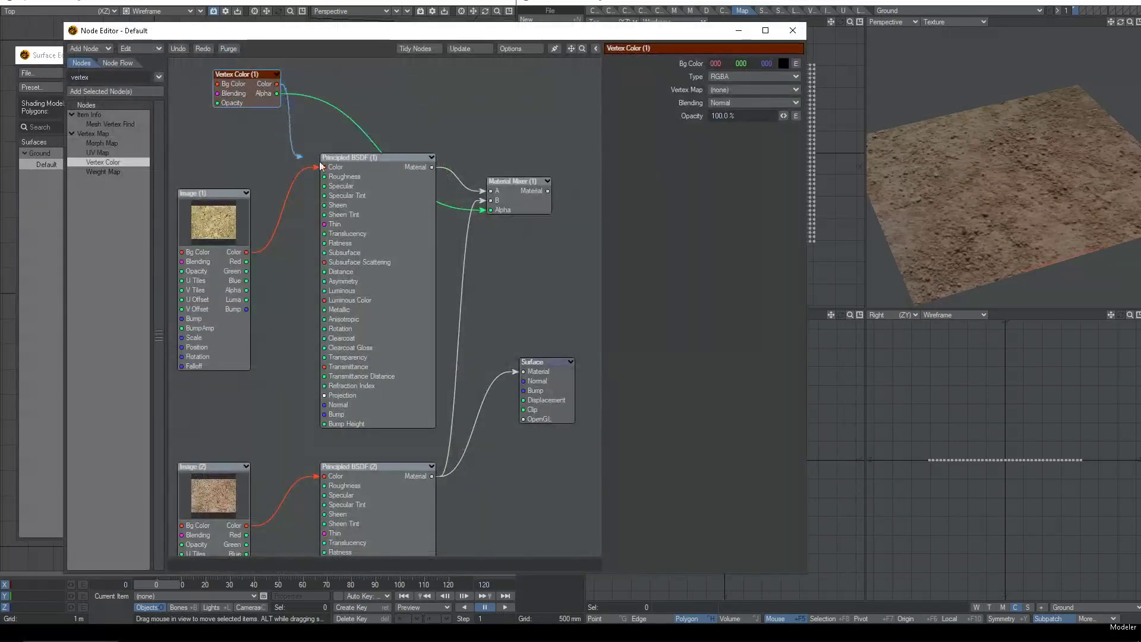
{"action": "left_click_drag", "start_coordinate": [432, 166], "coordinate": [523, 372]}
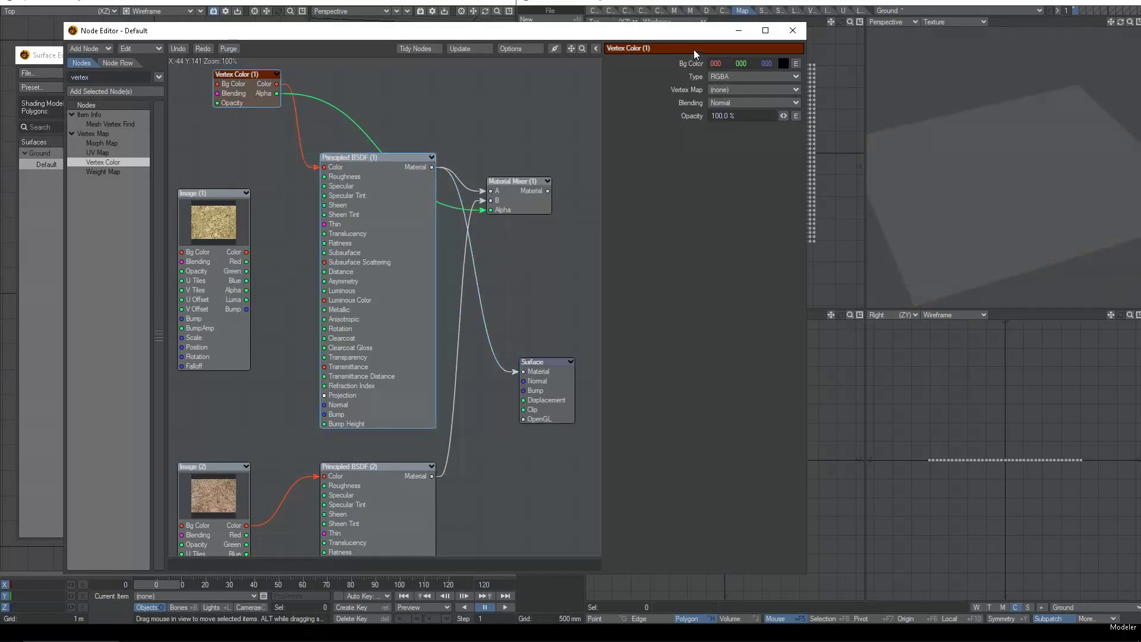
{"action": "left_click", "coordinate": [793, 30]}
{"action": "left_click", "coordinate": [410, 55]}
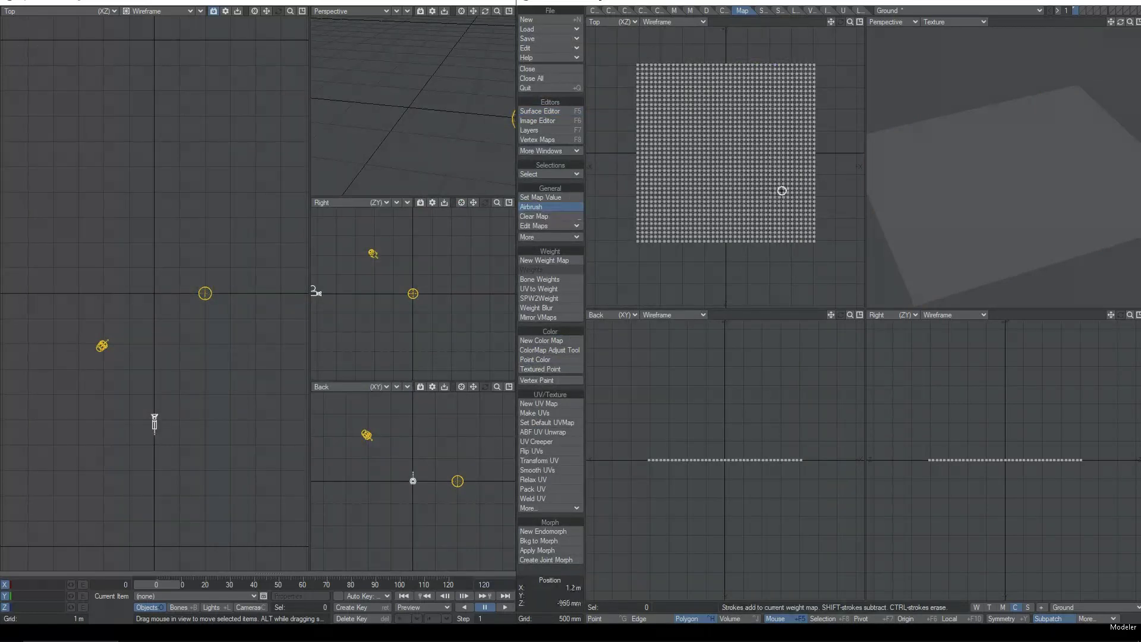
- Show the Airbrush's numeric settings for the Ground color map, paint test strokes on the plane and set the brush color to 255, 0, 0
{"action": "key", "text": "n"}
{"action": "left_click", "coordinate": [1101, 89]}
{"action": "left_click", "coordinate": [1097, 77]}
{"action": "left_click", "coordinate": [1097, 77]}
{"action": "left_click_drag", "start_coordinate": [971, 160], "coordinate": [943, 191]}
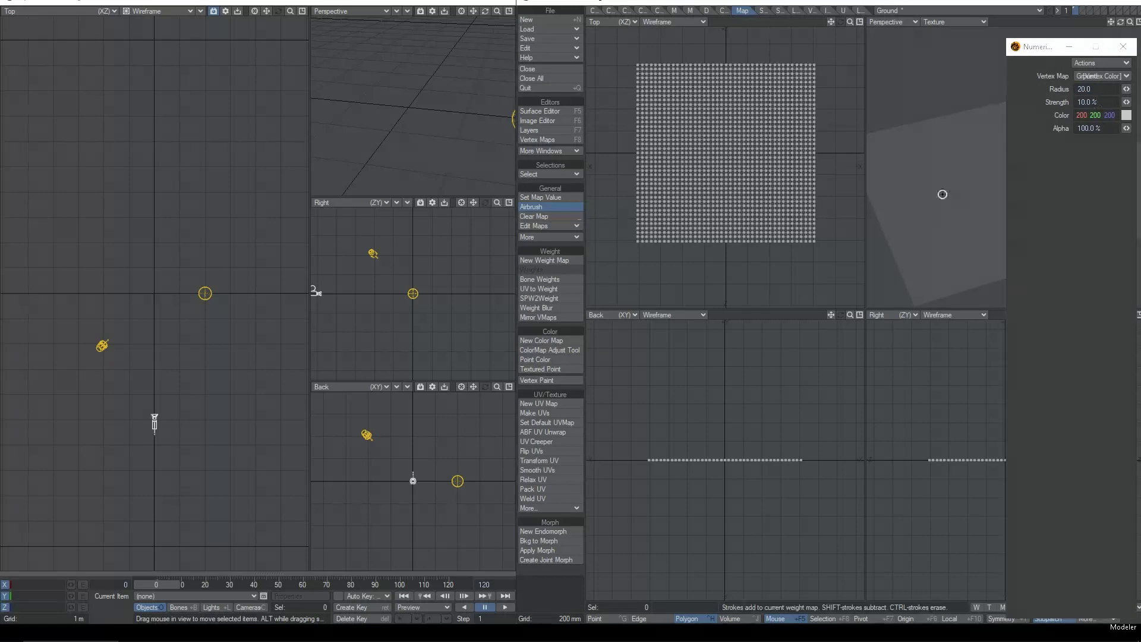
{"action": "scroll", "coordinate": [939, 150], "scroll_direction": "down", "scroll_amount": 2}
{"action": "left_click_drag", "start_coordinate": [949, 132], "coordinate": [946, 170], "text": "alt"}
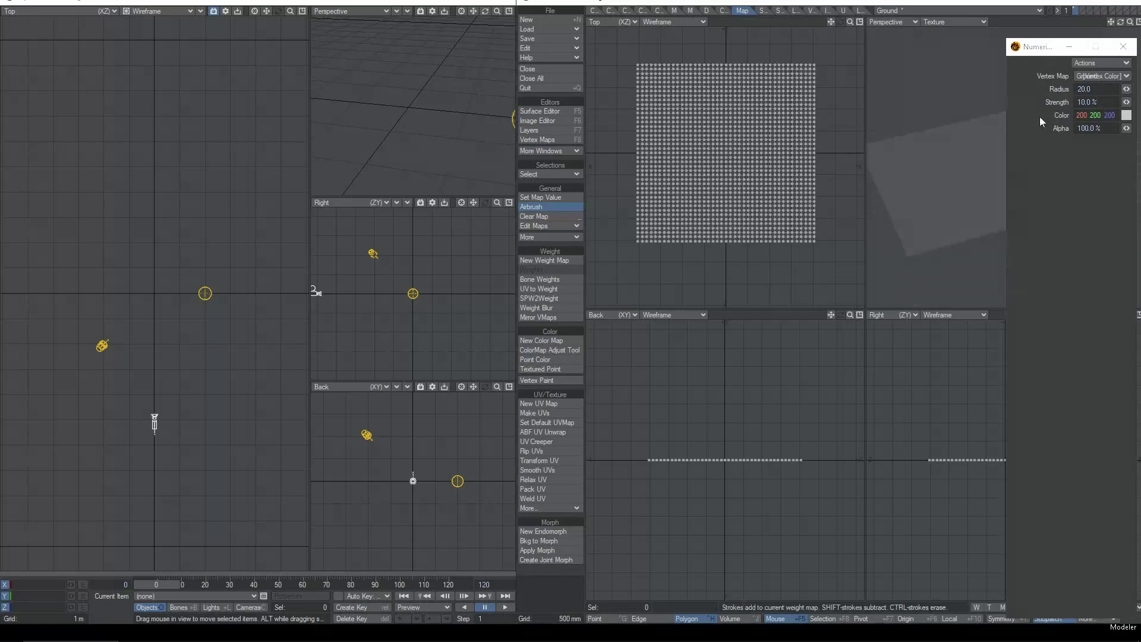
{"action": "mouse_move", "coordinate": [1079, 114]}
{"action": "left_mouse_down"}
{"action": "mouse_move", "coordinate": [1096, 115]}
{"action": "mouse_move", "coordinate": [1062, 123]}
{"action": "left_mouse_up"}
{"action": "mouse_move", "coordinate": [949, 161]}
{"action": "left_mouse_down"}
{"action": "mouse_move", "coordinate": [953, 191]}
{"action": "mouse_move", "coordinate": [940, 159]}
{"action": "mouse_move", "coordinate": [941, 175]}
{"action": "mouse_move", "coordinate": [957, 150]}
{"action": "left_mouse_up"}
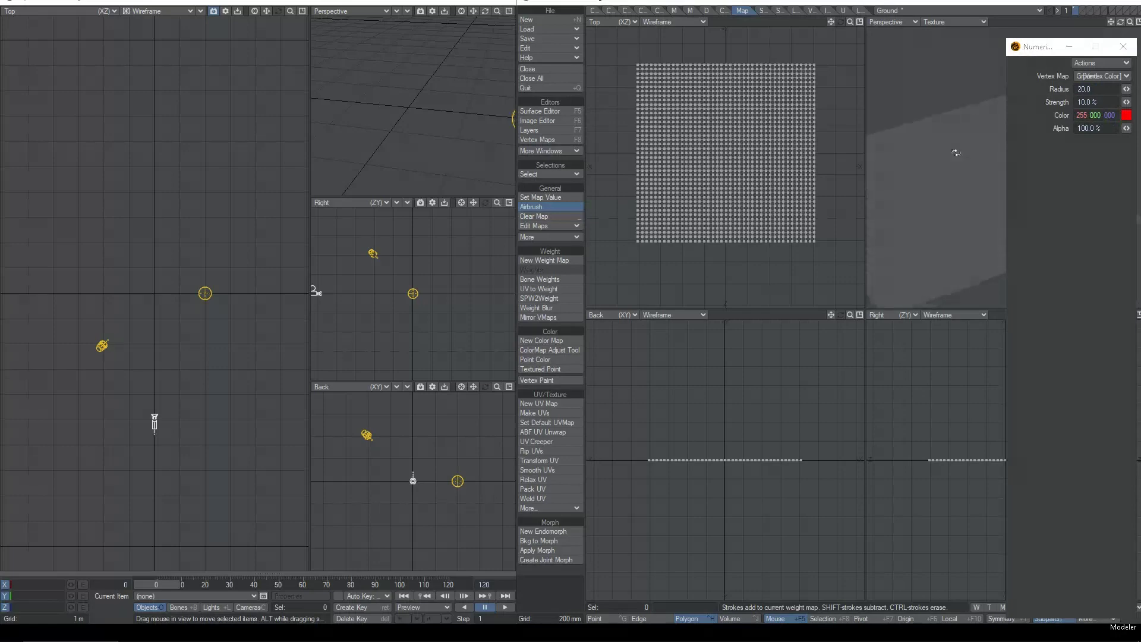
- Rearrange the material, mixer and Surface nodes and connect the first Principled BSDF's Material to the Surface's OpenGL input
{"action": "left_click", "coordinate": [541, 112]}
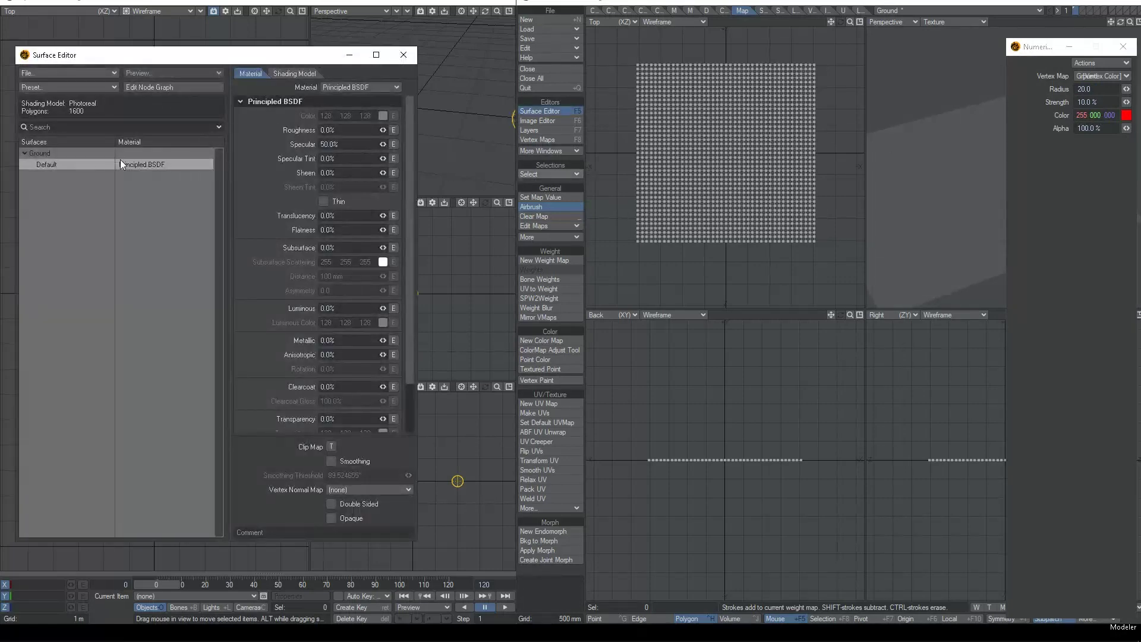
{"action": "double_click", "coordinate": [121, 162]}
{"action": "left_click_drag", "start_coordinate": [345, 211], "coordinate": [333, 222]}
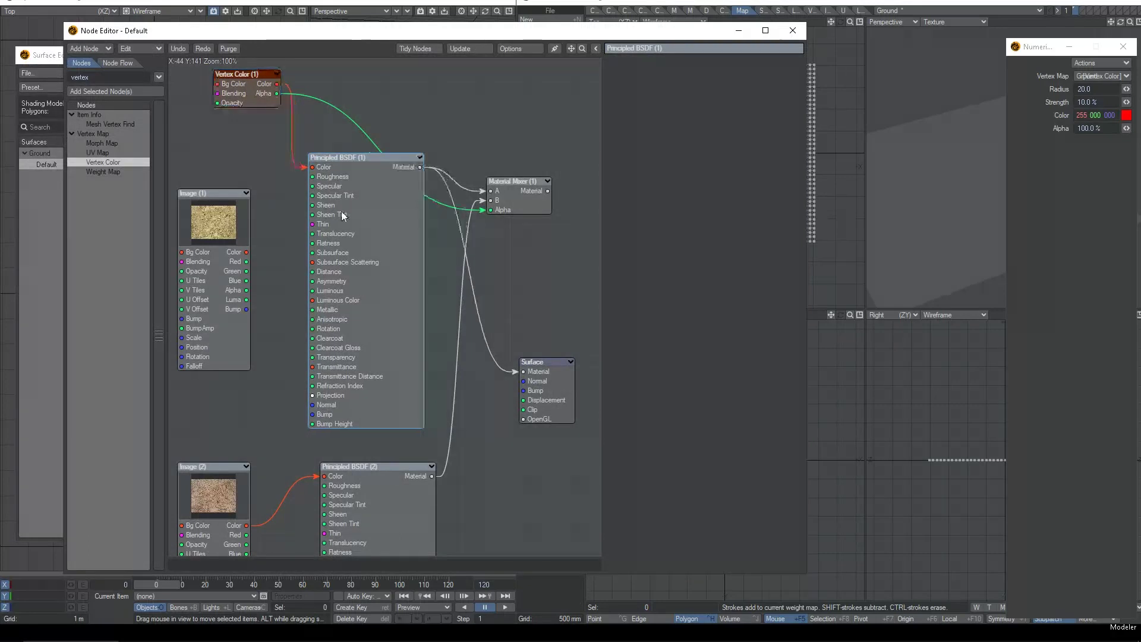
{"action": "left_click_drag", "start_coordinate": [521, 197], "coordinate": [533, 103]}
{"action": "left_click_drag", "start_coordinate": [532, 364], "coordinate": [546, 231]}
{"action": "left_click_drag", "start_coordinate": [419, 179], "coordinate": [554, 215]}
- Assign the Ground vertex map to the Vertex Color node and close the Node Editor
{"action": "left_click_drag", "start_coordinate": [268, 87], "coordinate": [256, 99]}
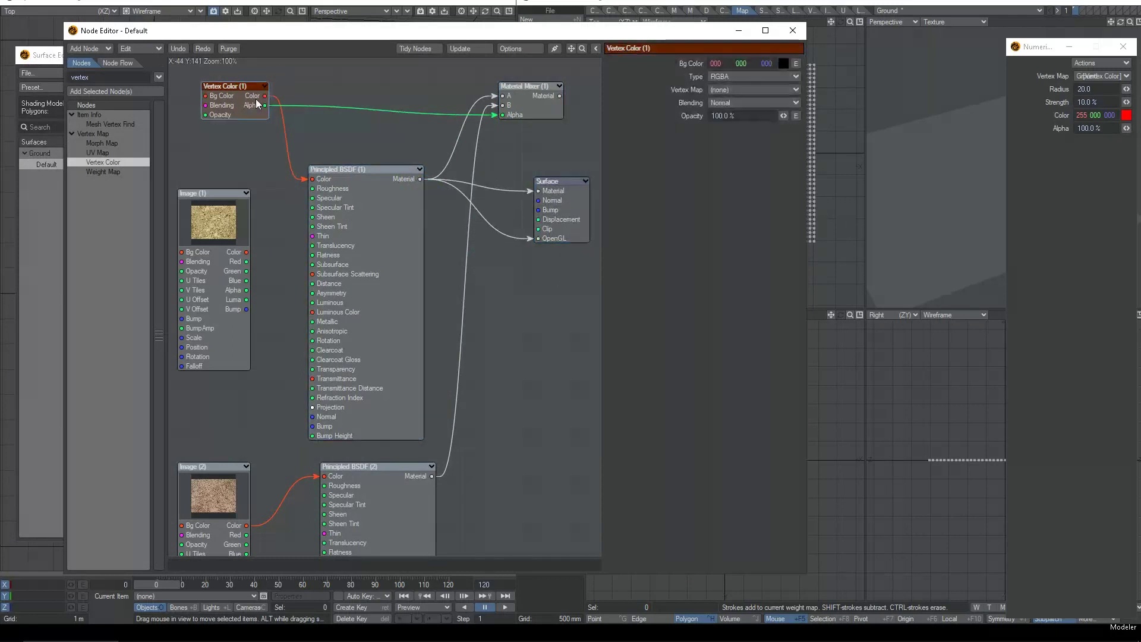
{"action": "left_click", "coordinate": [721, 88]}
{"action": "left_click", "coordinate": [724, 94]}
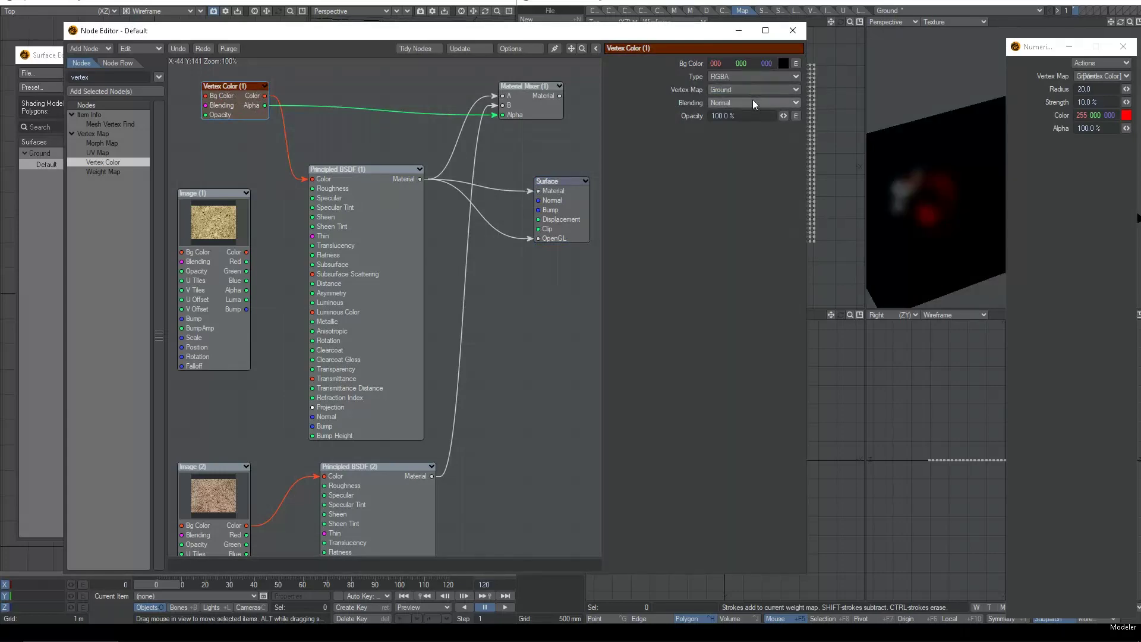
{"action": "left_click", "coordinate": [793, 30]}
- Airbrush red onto the middle of the plane with the brush radius enlarged to 83, and close the Surface Editor
{"action": "left_click_drag", "start_coordinate": [935, 165], "coordinate": [908, 166], "text": "ctrl+alt"}
{"action": "right_click_drag", "start_coordinate": [927, 175], "coordinate": [965, 175]}
{"action": "left_click_drag", "start_coordinate": [937, 177], "coordinate": [923, 181]}
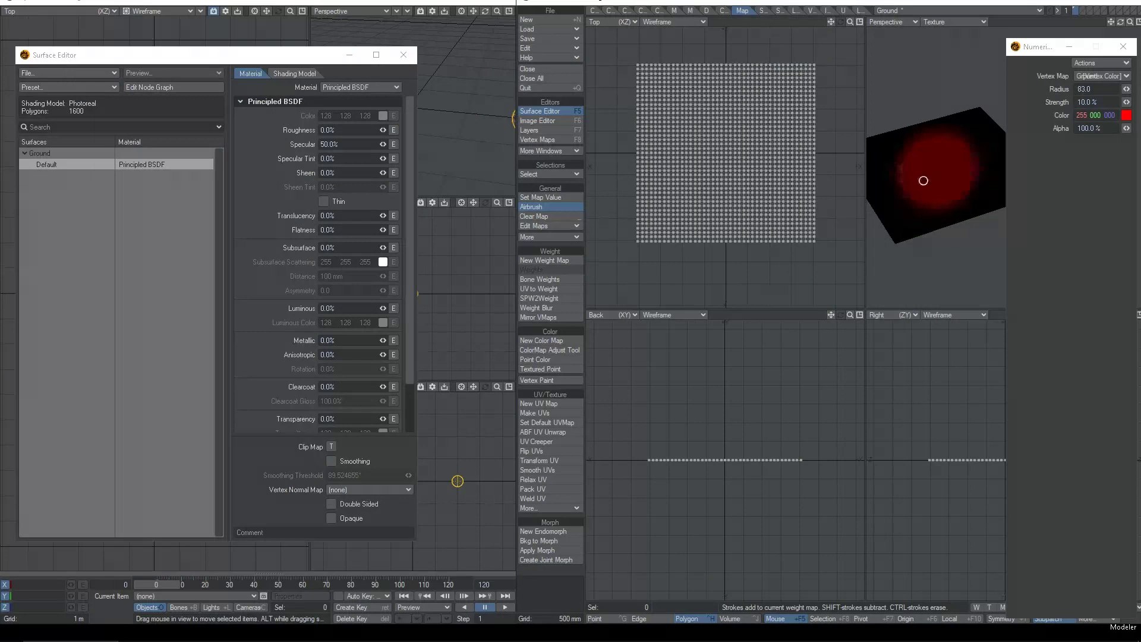
{"action": "left_click", "coordinate": [403, 55]}
- Maximize the perspective view and airbrush test strokes across the plane with the radius enlarged to 280, undoing the painting
{"action": "left_click_drag", "start_coordinate": [963, 153], "coordinate": [948, 136], "text": "alt"}
{"action": "key", "text": "0"}
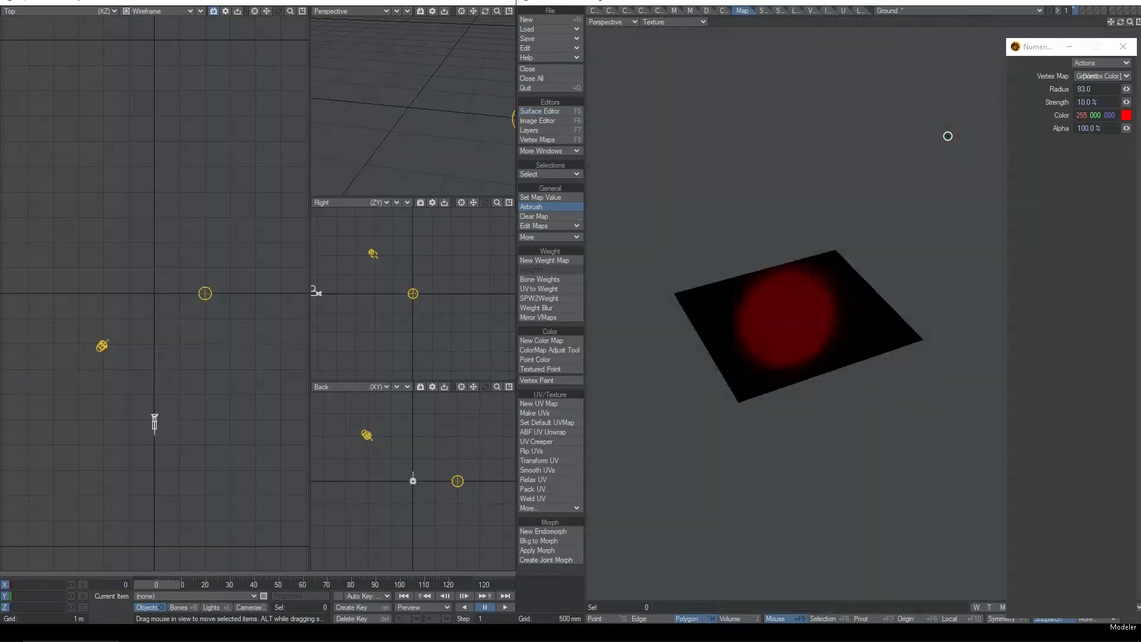
{"action": "mouse_move", "coordinate": [740, 310]}
{"action": "left_mouse_down", "text": "ctrl+alt"}
{"action": "mouse_move", "coordinate": [792, 270]}
{"action": "mouse_move", "coordinate": [759, 315]}
{"action": "mouse_move", "coordinate": [815, 288]}
{"action": "mouse_move", "coordinate": [777, 249]}
{"action": "mouse_move", "coordinate": [848, 247]}
{"action": "mouse_move", "coordinate": [766, 387]}
{"action": "mouse_move", "coordinate": [798, 239]}
{"action": "mouse_move", "coordinate": [825, 374]}
{"action": "mouse_move", "coordinate": [736, 346]}
{"action": "left_mouse_up", "text": "ctrl+alt"}
{"action": "right_click_drag", "start_coordinate": [773, 351], "coordinate": [856, 348]}
{"action": "mouse_move", "coordinate": [890, 336]}
{"action": "left_mouse_down", "text": "shift"}
{"action": "mouse_move", "coordinate": [697, 407]}
{"action": "mouse_move", "coordinate": [920, 291]}
{"action": "left_mouse_up", "text": "shift"}
{"action": "mouse_move", "coordinate": [804, 204]}
{"action": "left_mouse_down"}
{"action": "mouse_move", "coordinate": [810, 247]}
{"action": "mouse_move", "coordinate": [721, 291]}
{"action": "mouse_move", "coordinate": [817, 268]}
{"action": "mouse_move", "coordinate": [858, 305]}
{"action": "mouse_move", "coordinate": [834, 347]}
{"action": "left_mouse_up"}
{"action": "key", "text": "ctrl+z"}
{"action": "left_click_drag", "start_coordinate": [834, 347], "coordinate": [846, 263], "text": "ctrl+alt"}
{"action": "left_click_drag", "start_coordinate": [847, 263], "coordinate": [851, 257], "text": "alt+shift"}
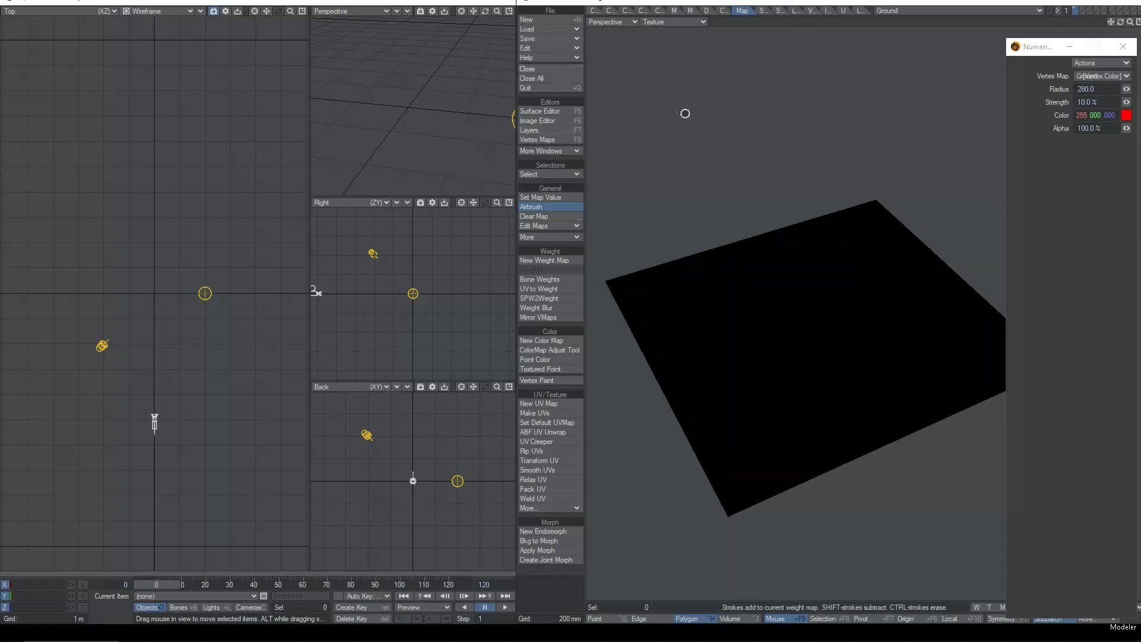
- Reconnect Image (1)'s Color to the first Principled BSDF's Color input and align the second Principled BSDF beneath it
{"action": "key", "text": "F5"}
{"action": "left_click", "coordinate": [173, 87]}
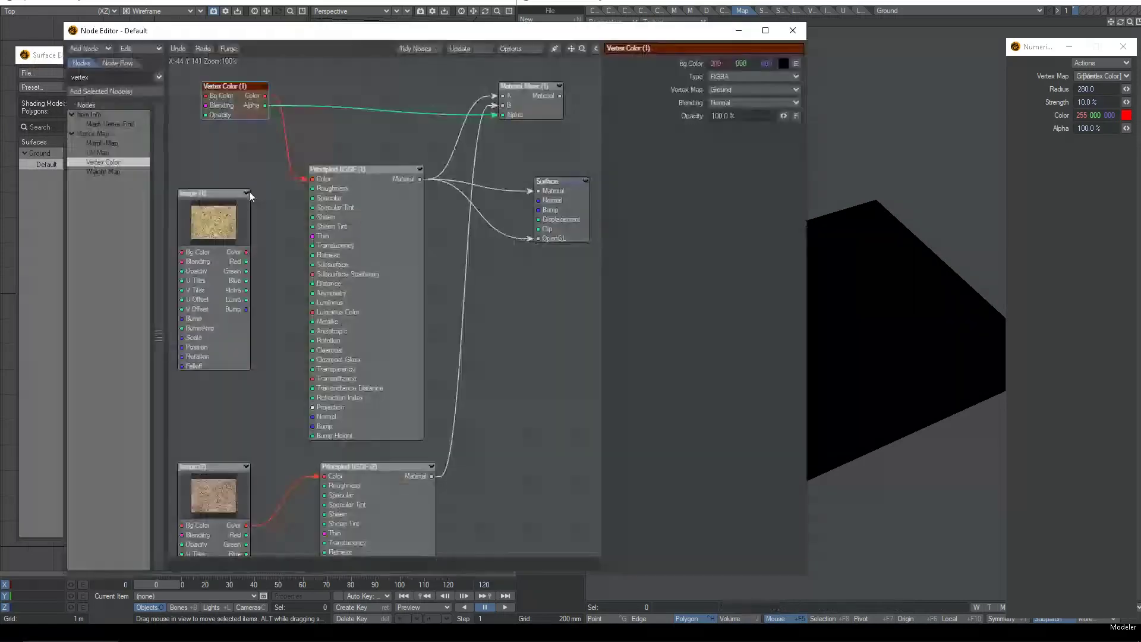
{"action": "left_click_drag", "start_coordinate": [246, 252], "coordinate": [312, 179]}
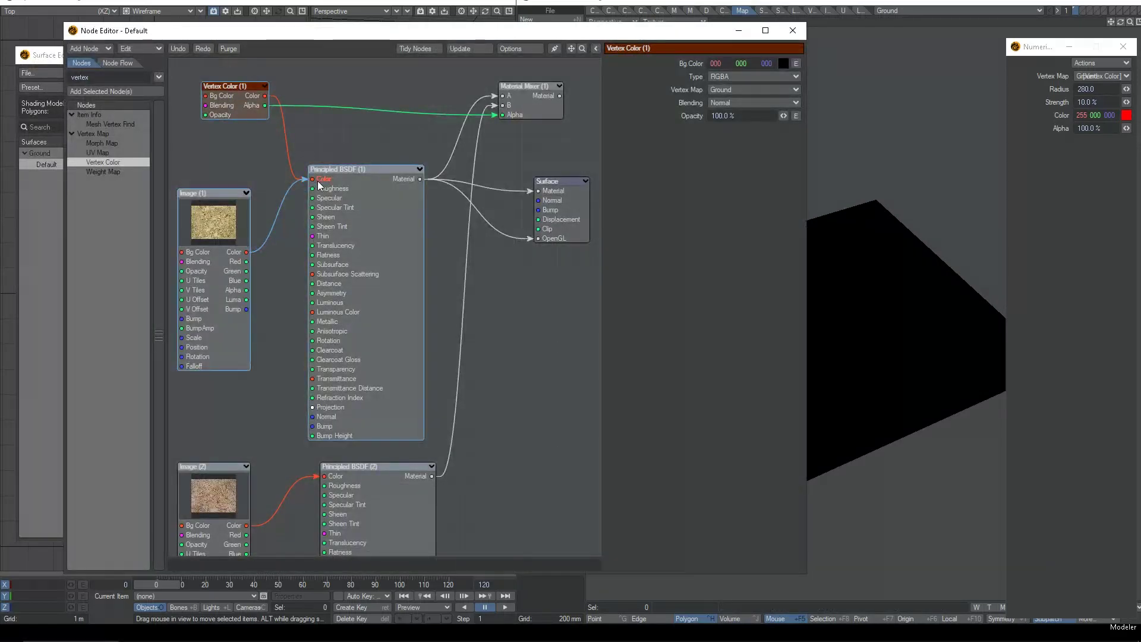
{"action": "left_click_drag", "start_coordinate": [420, 487], "coordinate": [407, 486]}
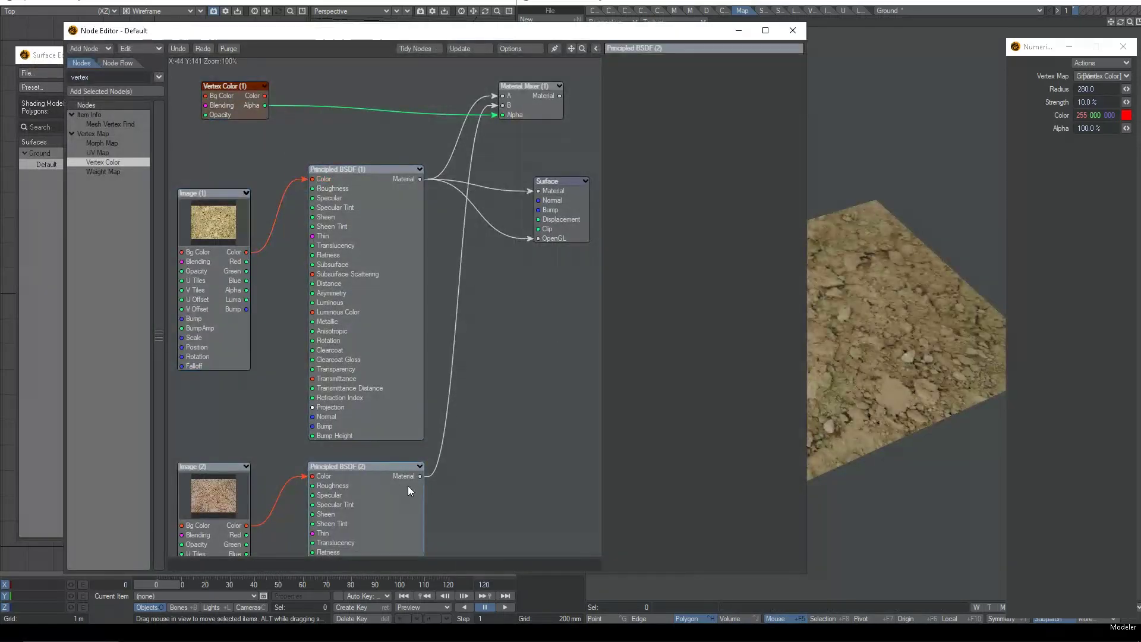
- Reposition the Surface, Material Mixer and Vertex Color nodes and connect the mixer's Material output to the Surface's Material input
{"action": "left_click_drag", "start_coordinate": [558, 208], "coordinate": [565, 183]}
{"action": "left_click_drag", "start_coordinate": [474, 98], "coordinate": [462, 206]}
{"action": "left_click_drag", "start_coordinate": [190, 105], "coordinate": [324, 101]}
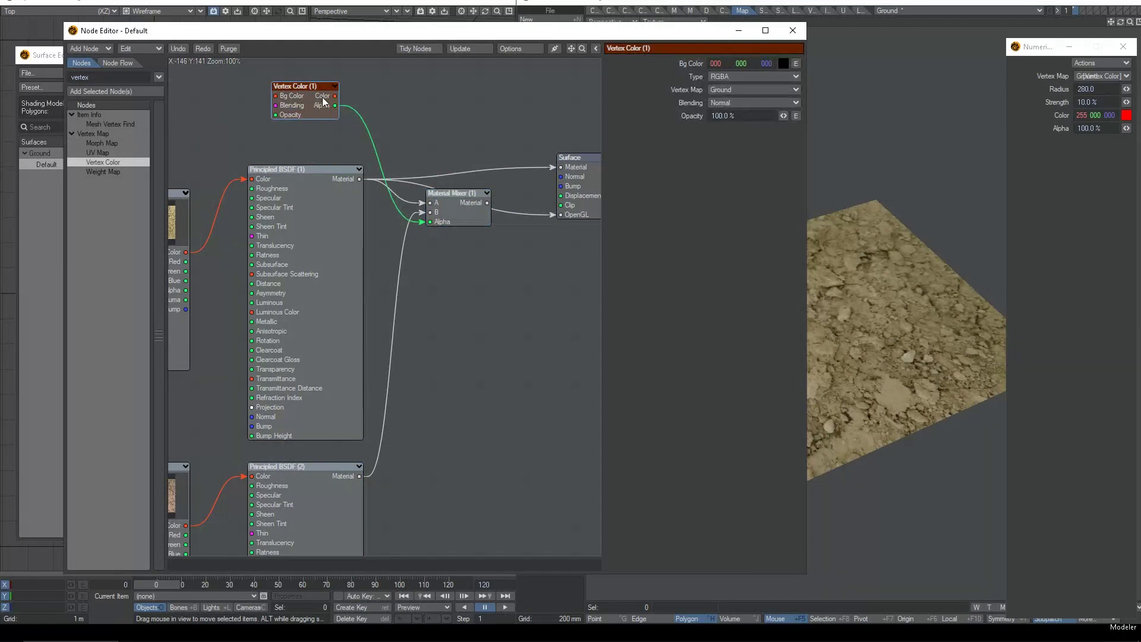
{"action": "left_click_drag", "start_coordinate": [461, 205], "coordinate": [556, 168]}
{"action": "mouse_move", "coordinate": [456, 214]}
{"action": "left_mouse_down"}
{"action": "mouse_move", "coordinate": [464, 206]}
{"action": "mouse_move", "coordinate": [465, 225]}
{"action": "left_mouse_up"}
- Try the Material Mixer on the Surface's OpenGL input, reconnect the first Principled BSDF's Material there and close the editors
{"action": "scroll", "coordinate": [471, 135], "scroll_direction": "down", "scroll_amount": 2}
{"action": "middle_click_drag", "start_coordinate": [472, 134], "coordinate": [488, 131]}
{"action": "left_click_drag", "start_coordinate": [494, 228], "coordinate": [562, 218]}
{"action": "left_click", "coordinate": [546, 221]}
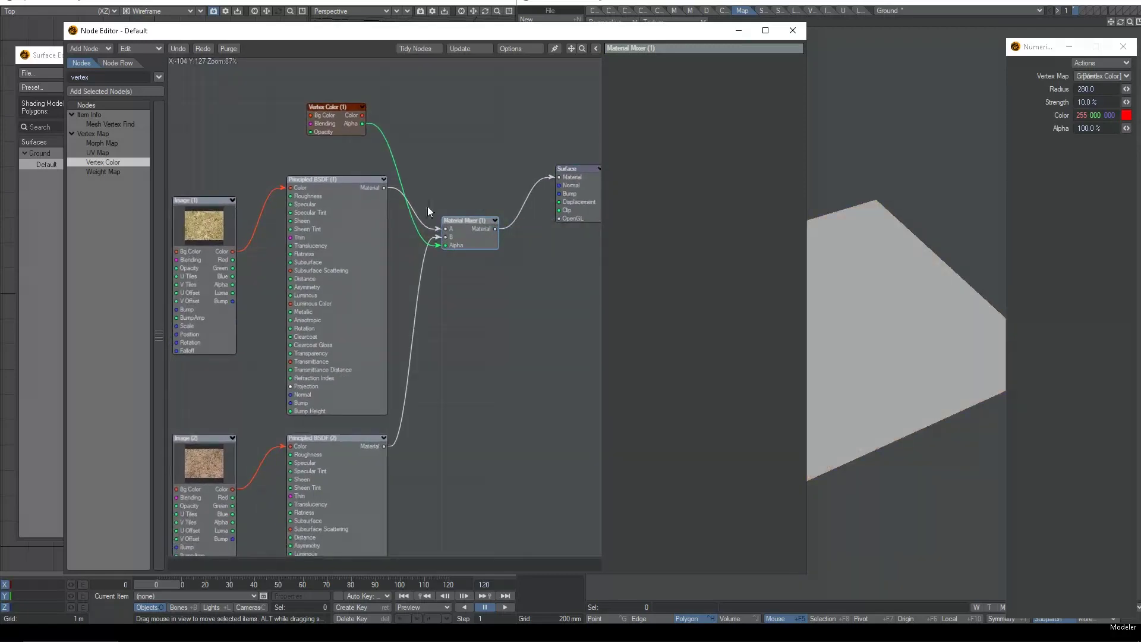
{"action": "left_click_drag", "start_coordinate": [385, 188], "coordinate": [561, 219]}
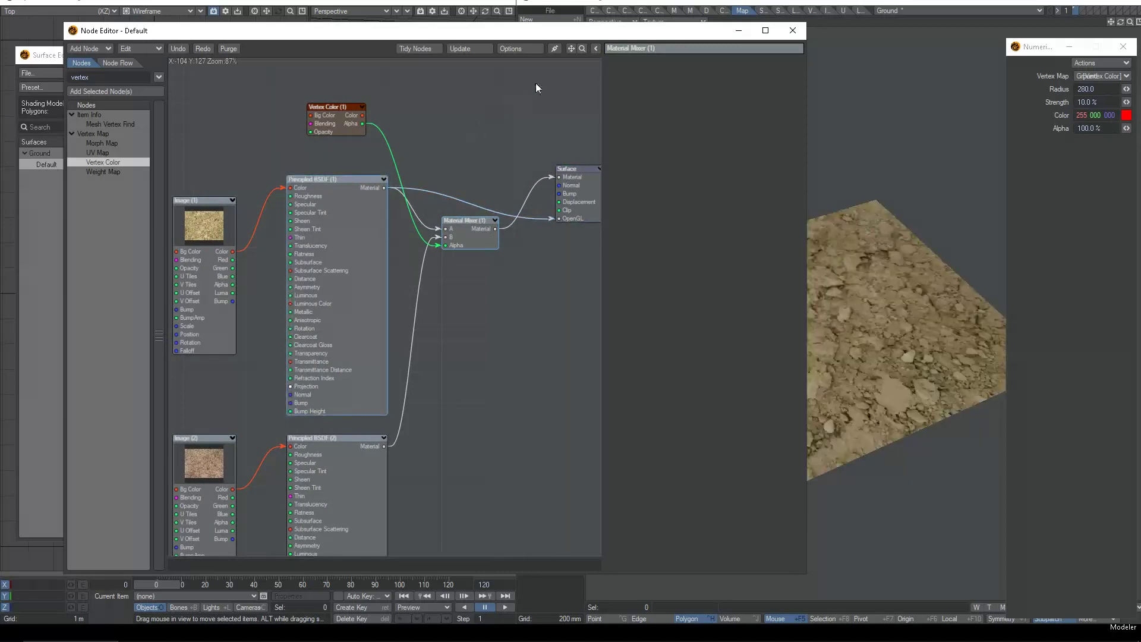
{"action": "left_click", "coordinate": [793, 31]}
{"action": "left_click", "coordinate": [404, 55]}
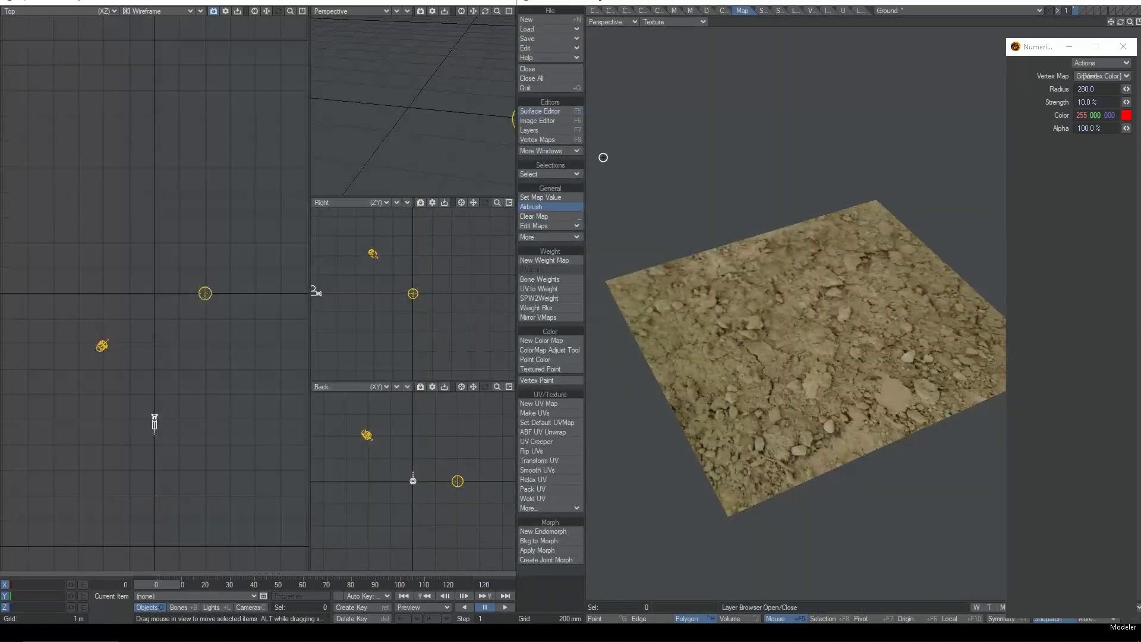
- Reopen the Default surface's node graph, spread out the Vertex Color and mixer nodes, and place a copy of the first Principled BSDF above them
{"action": "mouse_move", "coordinate": [731, 283]}
{"action": "left_mouse_down", "text": "alt"}
{"action": "mouse_move", "coordinate": [772, 232]}
{"action": "mouse_move", "coordinate": [775, 241]}
{"action": "left_mouse_up", "text": "alt"}
{"action": "scroll", "coordinate": [771, 231], "scroll_direction": "up", "scroll_amount": 1}
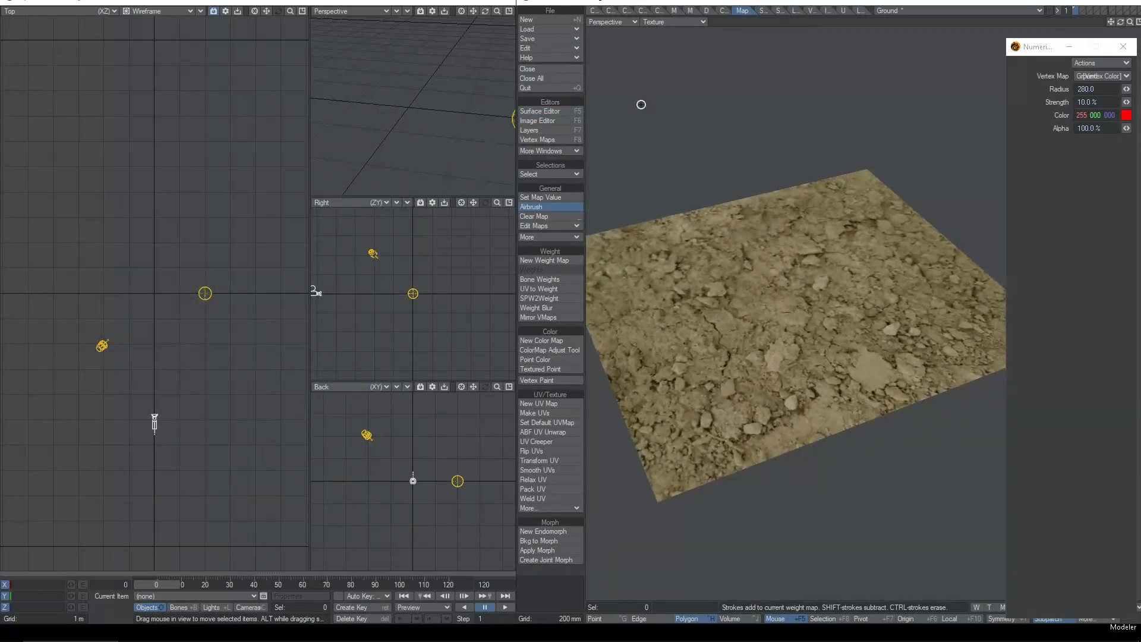
{"action": "key", "text": "F5"}
{"action": "double_click", "coordinate": [90, 164]}
{"action": "left_click_drag", "start_coordinate": [349, 121], "coordinate": [338, 92]}
{"action": "left_click_drag", "start_coordinate": [452, 222], "coordinate": [462, 243]}
{"action": "left_click", "coordinate": [354, 251]}
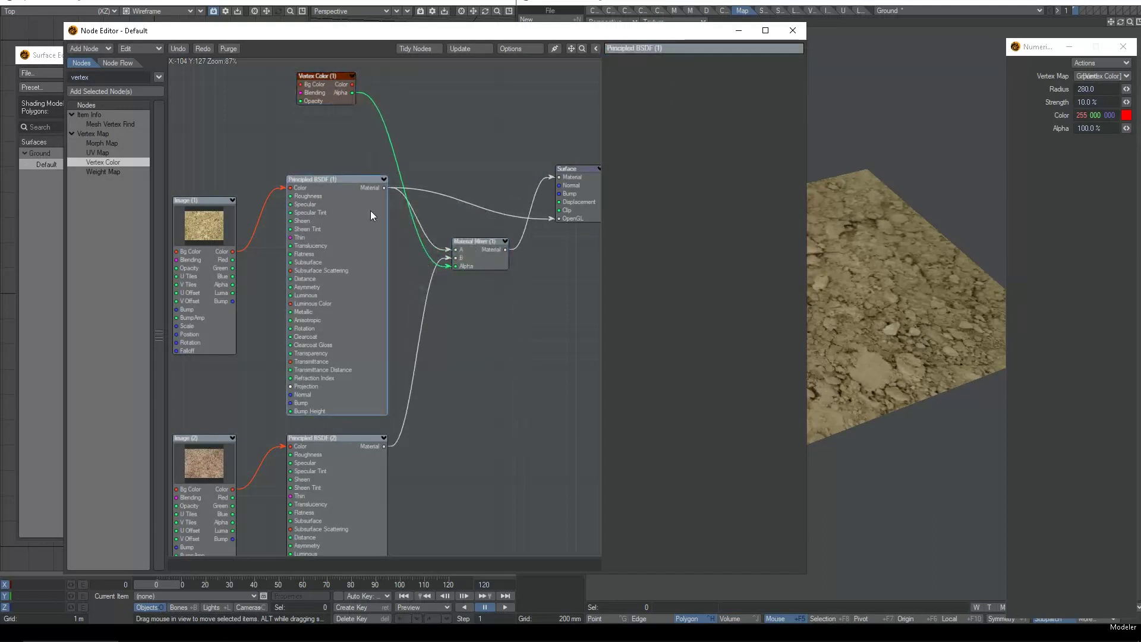
{"action": "key", "text": "ctrl+v"}
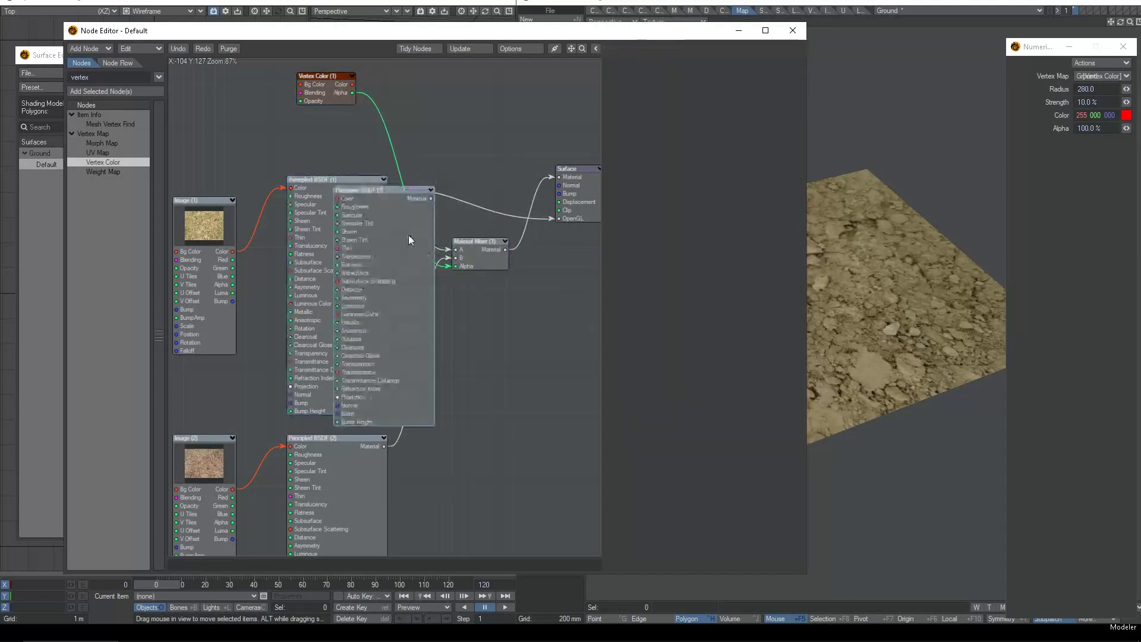
{"action": "left_click_drag", "start_coordinate": [393, 245], "coordinate": [479, 109]}
{"action": "left_click_drag", "start_coordinate": [570, 48], "coordinate": [560, 200]}
{"action": "left_click_drag", "start_coordinate": [480, 276], "coordinate": [478, 132]}
- Duplicate the Vertex Color node, feed its Color into the copied Principled BSDF and connect that material to the Surface's OpenGL input
{"action": "left_click_drag", "start_coordinate": [329, 245], "coordinate": [309, 277]}
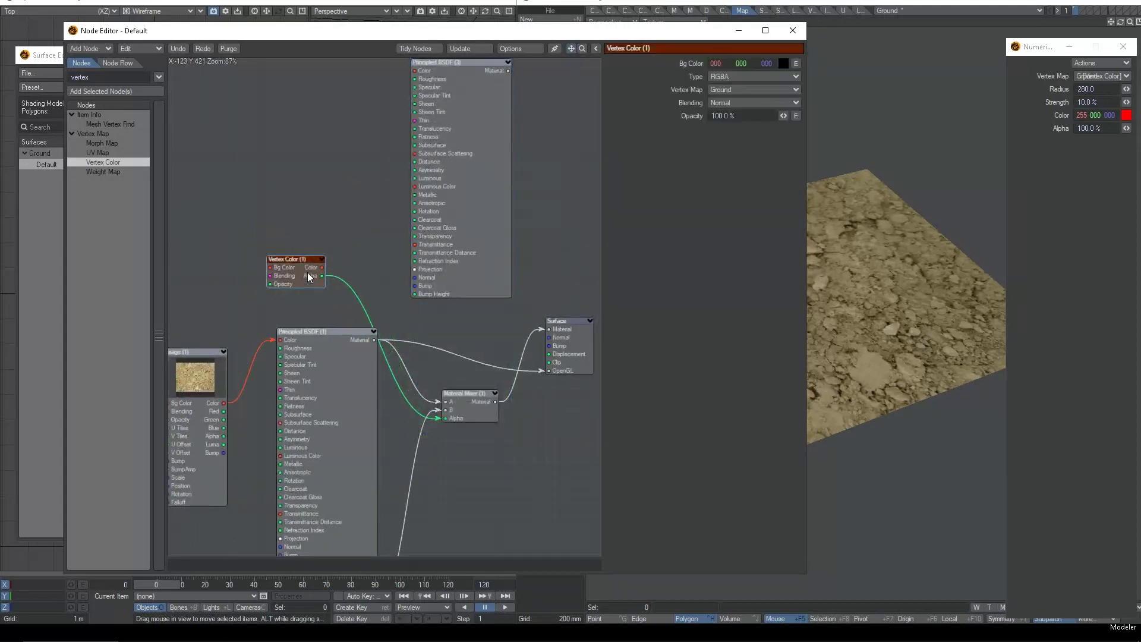
{"action": "key", "text": "ctrl+c"}
{"action": "key", "text": "ctrl+v"}
{"action": "left_click_drag", "start_coordinate": [384, 301], "coordinate": [415, 71]}
{"action": "left_click_drag", "start_coordinate": [459, 102], "coordinate": [428, 92]}
{"action": "left_click_drag", "start_coordinate": [477, 61], "coordinate": [549, 369]}
- Tidy the node layout by moving the copied Principled BSDF and both Vertex Color nodes closer to the nodes they feed
{"action": "left_click_drag", "start_coordinate": [425, 136], "coordinate": [456, 187]}
{"action": "left_click_drag", "start_coordinate": [298, 271], "coordinate": [350, 282]}
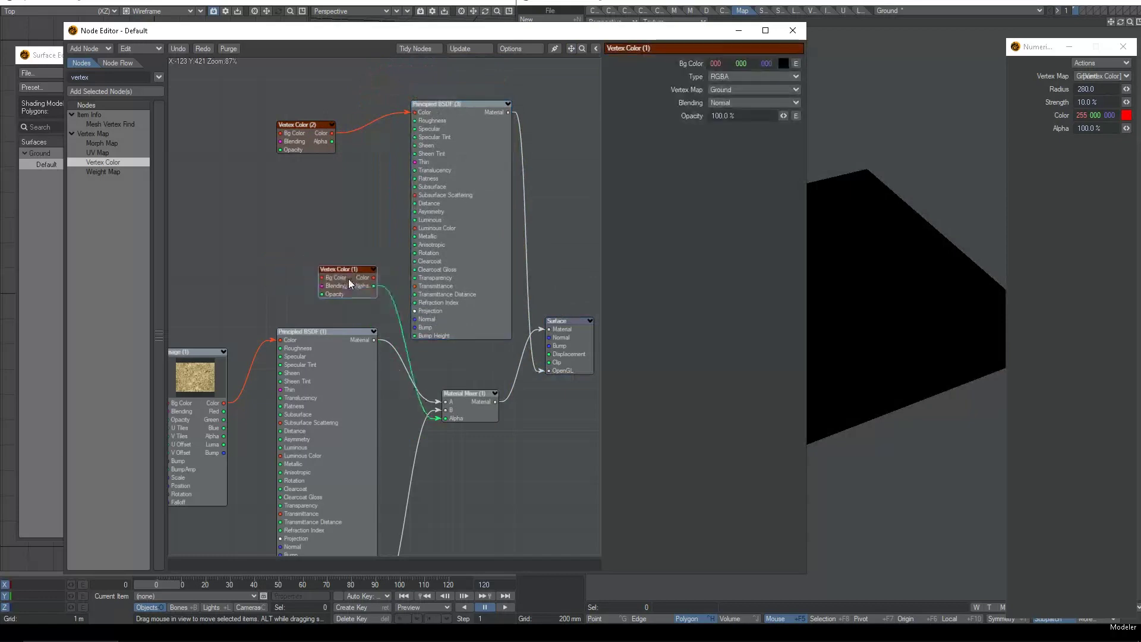
{"action": "scroll", "coordinate": [369, 244], "scroll_direction": "down", "scroll_amount": 1}
{"action": "middle_click_drag", "start_coordinate": [371, 244], "coordinate": [367, 129]}
{"action": "scroll", "coordinate": [367, 172], "scroll_direction": "down", "scroll_amount": 1}
{"action": "scroll", "coordinate": [367, 172], "scroll_direction": "down", "scroll_amount": 1}
{"action": "left_click", "coordinate": [433, 151]}
{"action": "left_click_drag", "start_coordinate": [335, 96], "coordinate": [358, 87]}
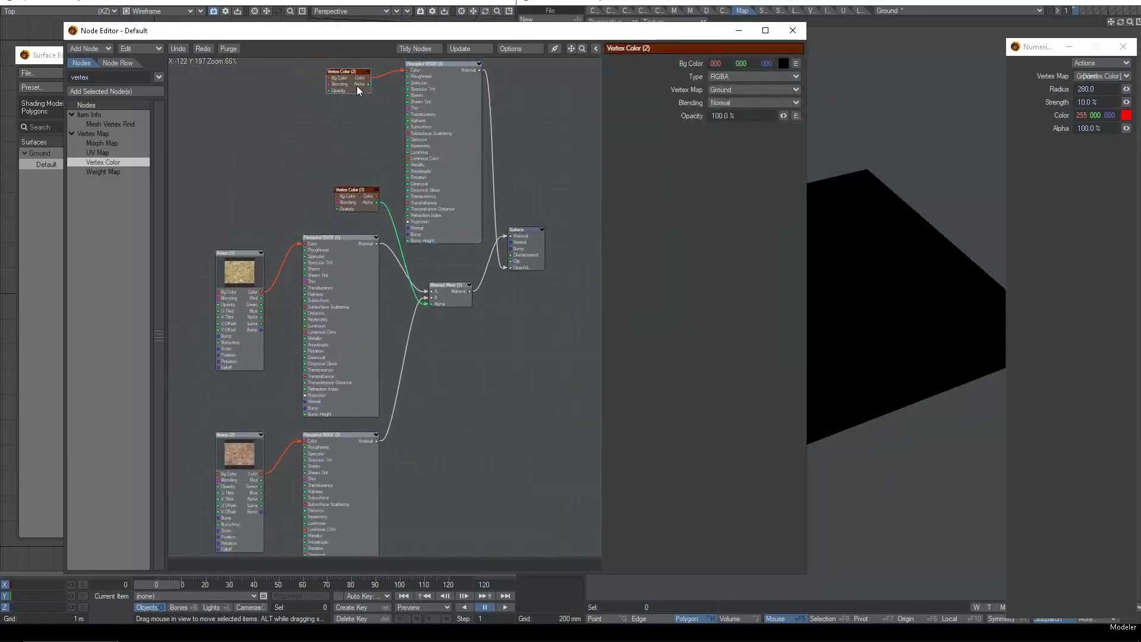
- Close the node graph and the Surface Editor, and undo the test airbrush strokes on the ground
{"action": "left_click", "coordinate": [792, 31]}
{"action": "mouse_move", "coordinate": [760, 297]}
{"action": "right_mouse_down"}
{"action": "mouse_move", "coordinate": [818, 291]}
{"action": "mouse_move", "coordinate": [647, 278]}
{"action": "right_mouse_up"}
{"action": "left_click", "coordinate": [763, 296]}
{"action": "key", "text": "ctrl+z"}
{"action": "key", "text": "F5"}
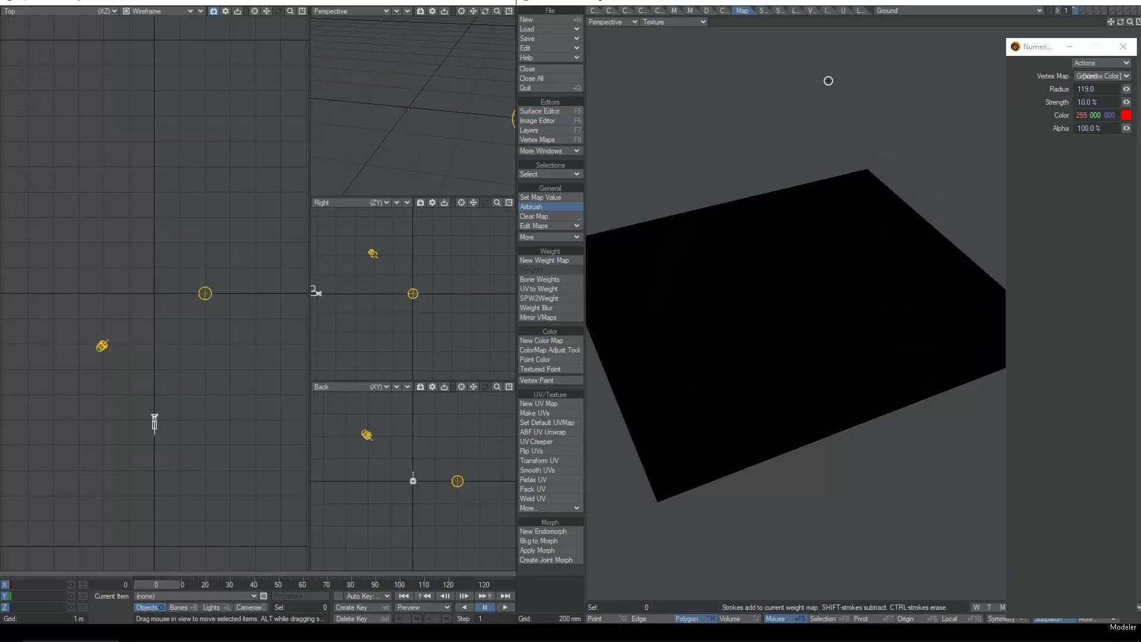
- Load the Ground object from the Desktop into the Layout scene
{"action": "left_click", "coordinate": [458, 109], "text": "ctrl+shift"}
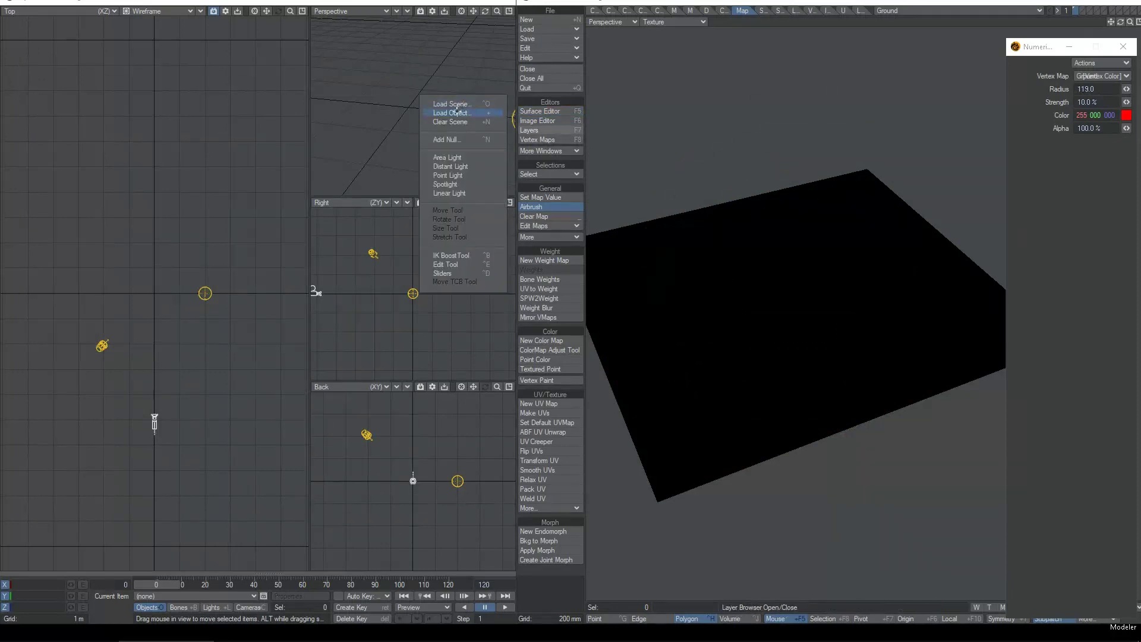
{"action": "left_click", "coordinate": [456, 112]}
{"action": "left_click", "coordinate": [50, 97]}
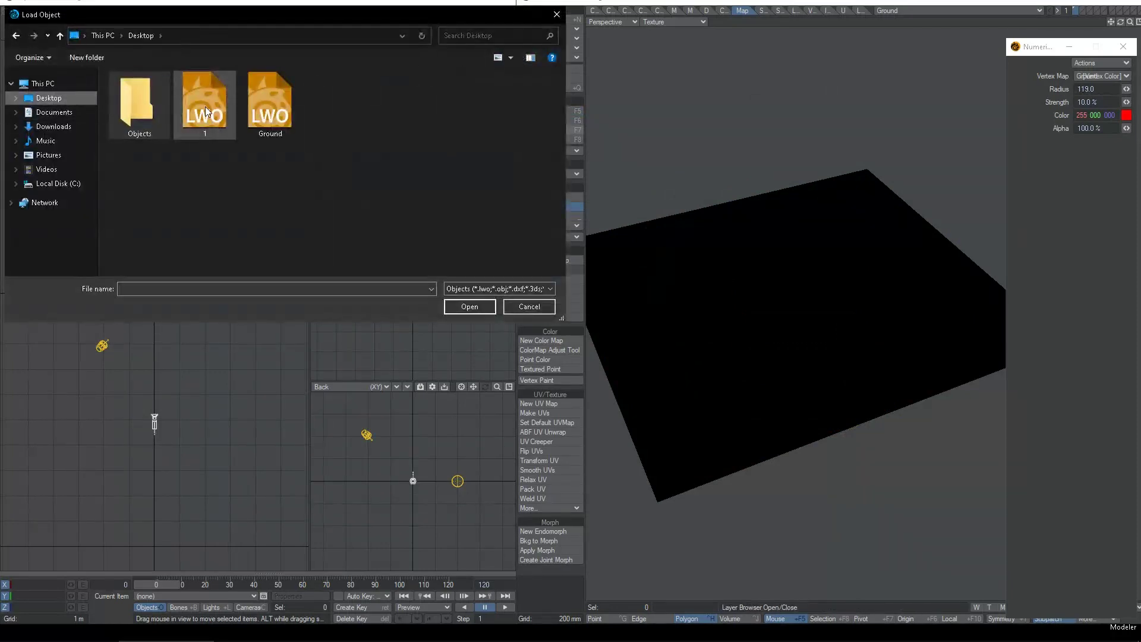
{"action": "double_click", "coordinate": [270, 101]}
{"action": "left_click_drag", "start_coordinate": [457, 96], "coordinate": [429, 70], "text": "alt"}
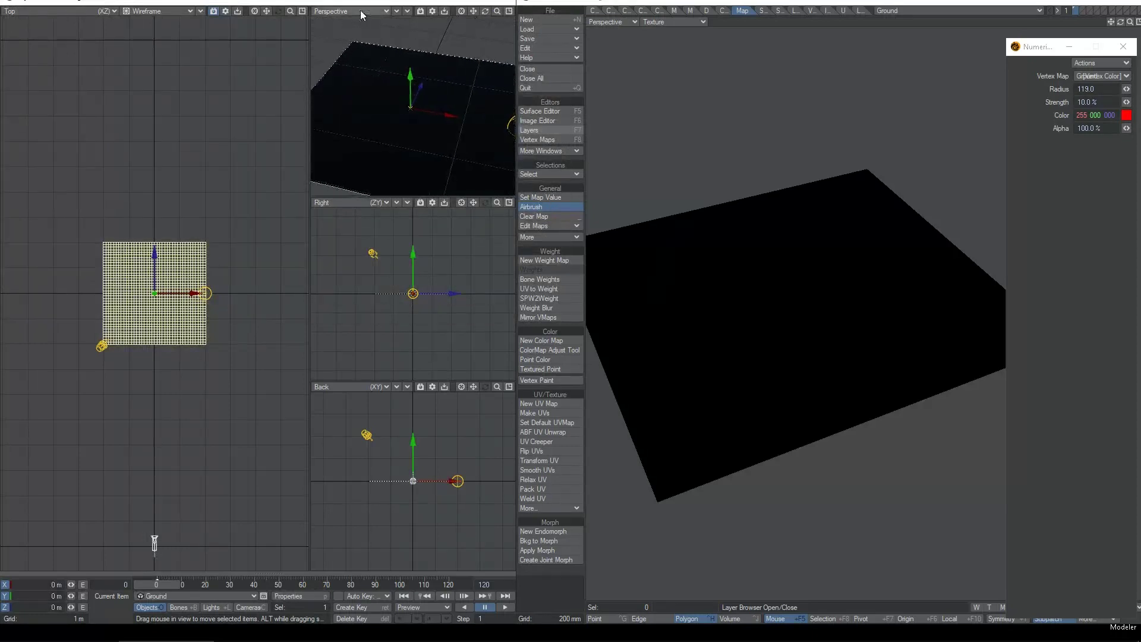
{"action": "left_click", "coordinate": [361, 12]}
{"action": "mouse_move", "coordinate": [375, 86]}
{"action": "left_click", "coordinate": [410, 89]}
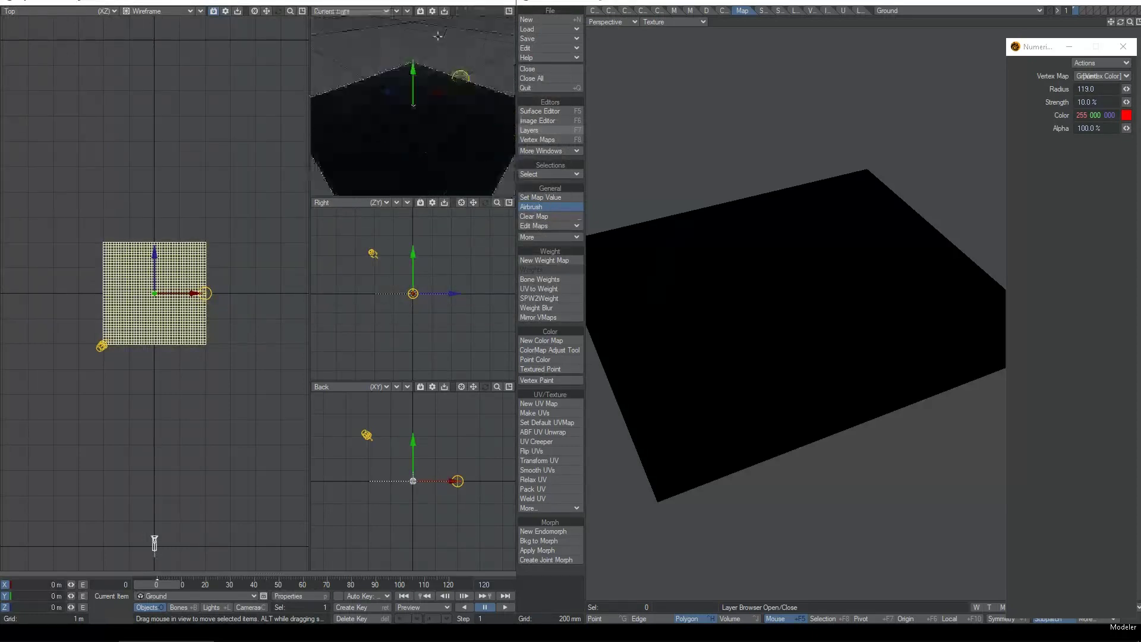
{"action": "left_click", "coordinate": [364, 12]}
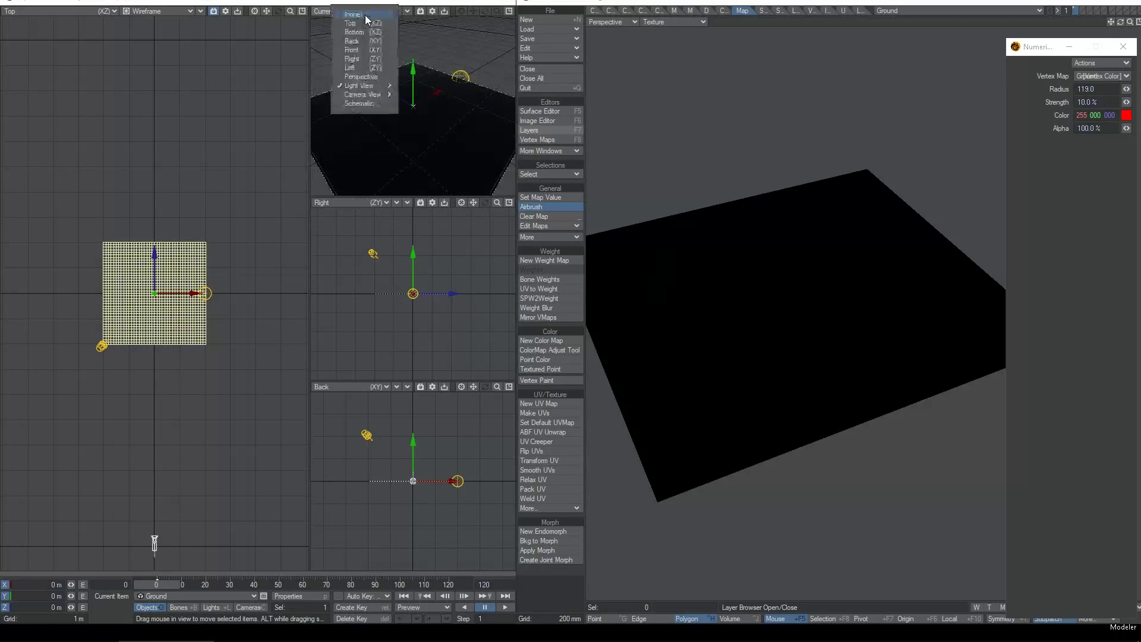
{"action": "left_click", "coordinate": [365, 74]}
- Set Layout's Perspective viewport to VPR and airbrush a large red area over the ground's center with a radius of 202
{"action": "left_click", "coordinate": [398, 13]}
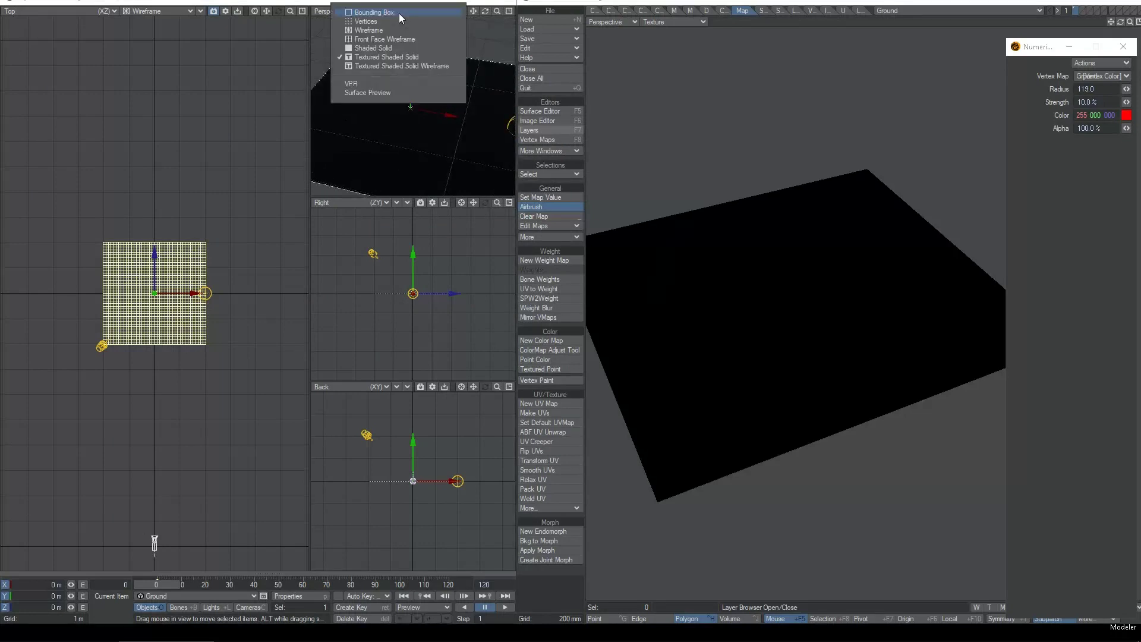
{"action": "left_click", "coordinate": [372, 84]}
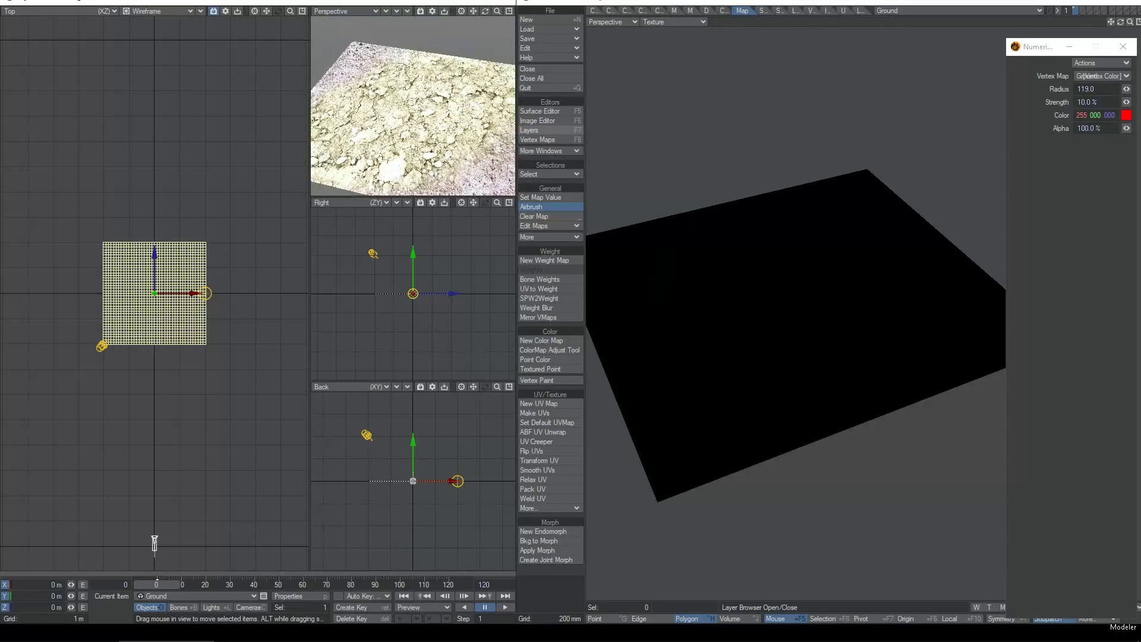
{"action": "right_click_drag", "start_coordinate": [736, 296], "coordinate": [787, 293]}
{"action": "mouse_move", "coordinate": [787, 293]}
{"action": "left_mouse_down"}
{"action": "mouse_move", "coordinate": [740, 325]}
{"action": "mouse_move", "coordinate": [807, 275]}
{"action": "mouse_move", "coordinate": [774, 310]}
{"action": "mouse_move", "coordinate": [886, 258]}
{"action": "mouse_move", "coordinate": [893, 359]}
{"action": "mouse_move", "coordinate": [791, 368]}
{"action": "left_mouse_up"}
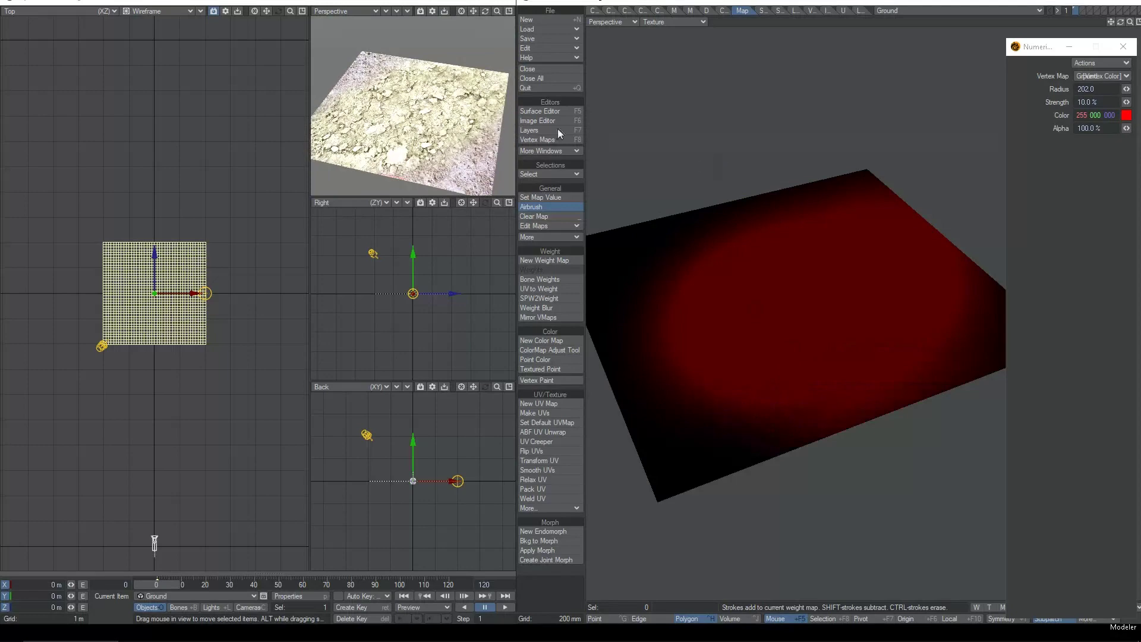
- Check the blend in the VPR view, and erase the red from the ground's center with the Airbrush
{"action": "scroll", "coordinate": [420, 108], "scroll_direction": "up", "scroll_amount": 3}
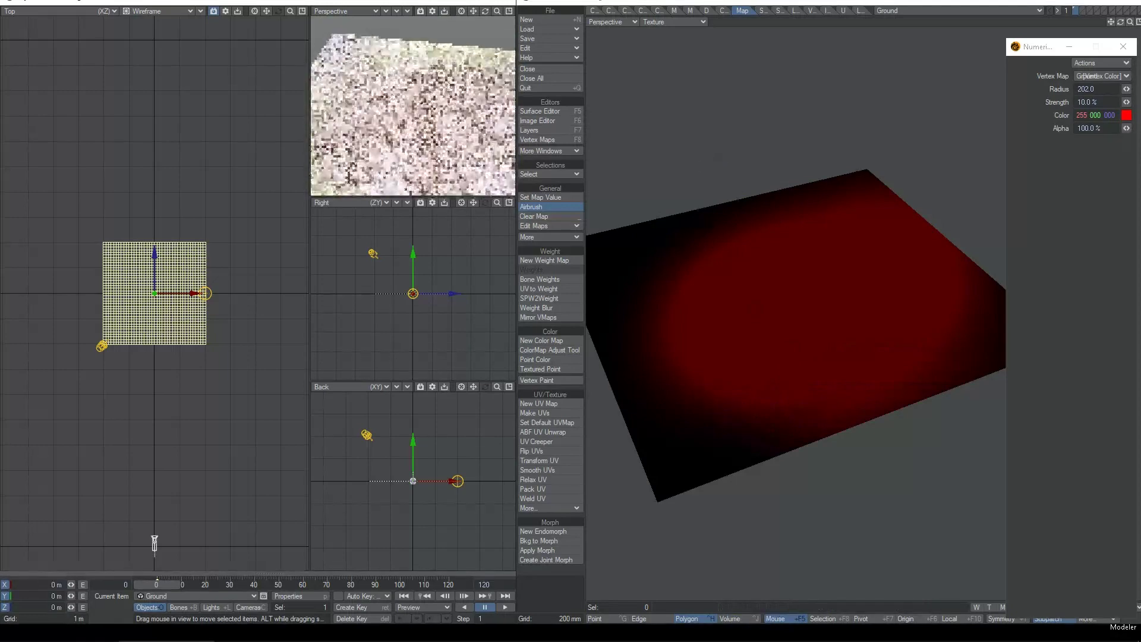
{"action": "scroll", "coordinate": [417, 109], "scroll_direction": "up", "scroll_amount": 2}
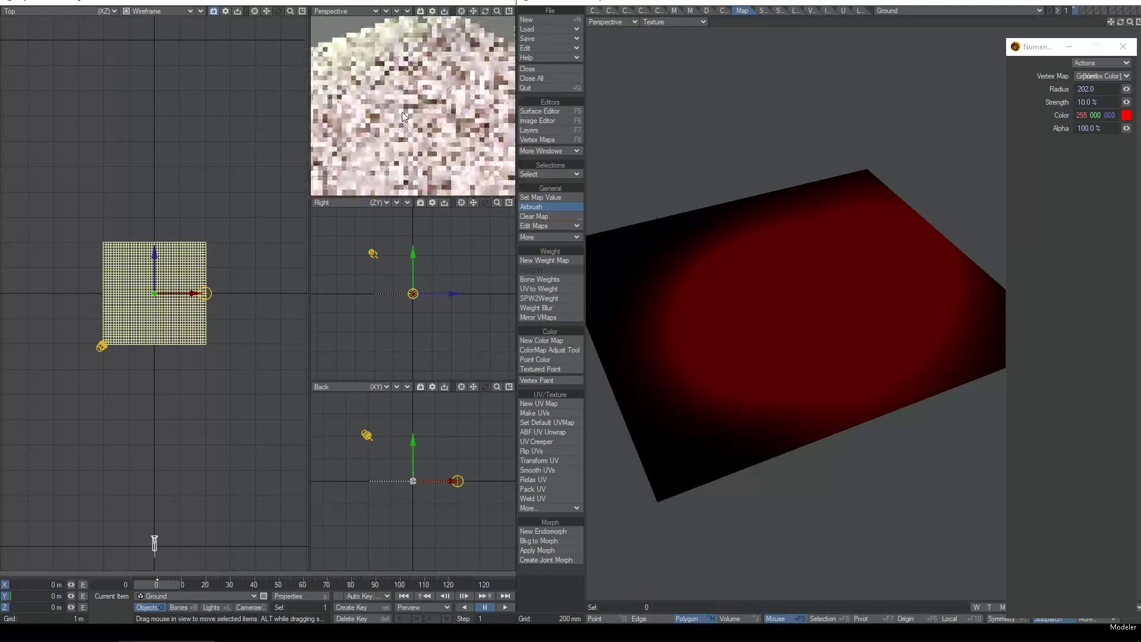
{"action": "left_click_drag", "start_coordinate": [407, 111], "coordinate": [415, 145], "text": "alt"}
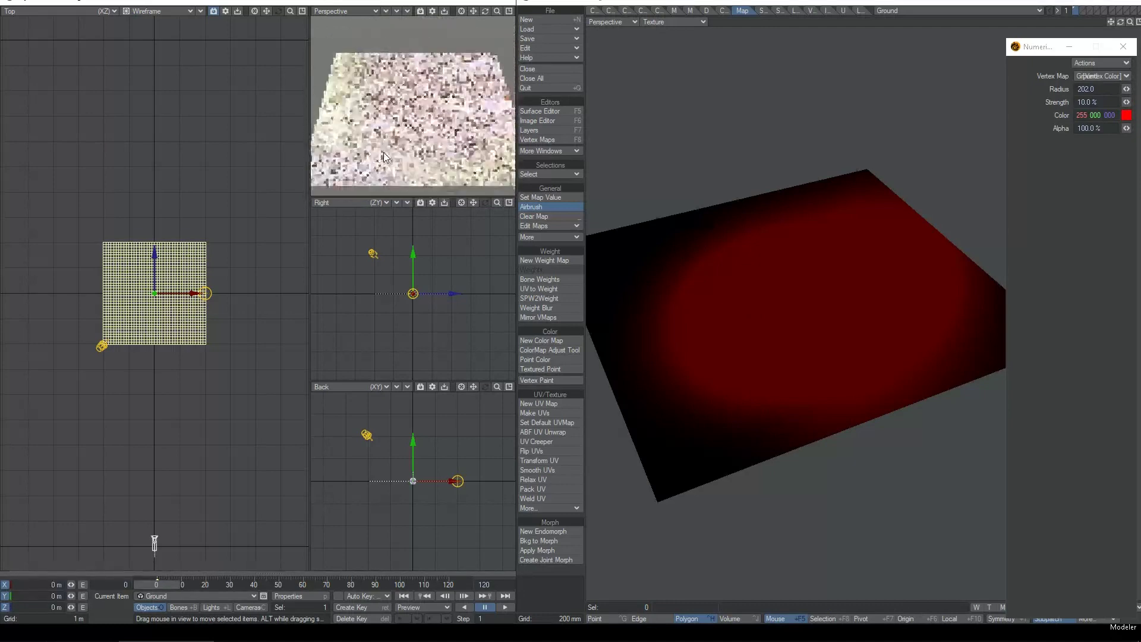
{"action": "scroll", "coordinate": [382, 133], "scroll_direction": "up", "scroll_amount": 2}
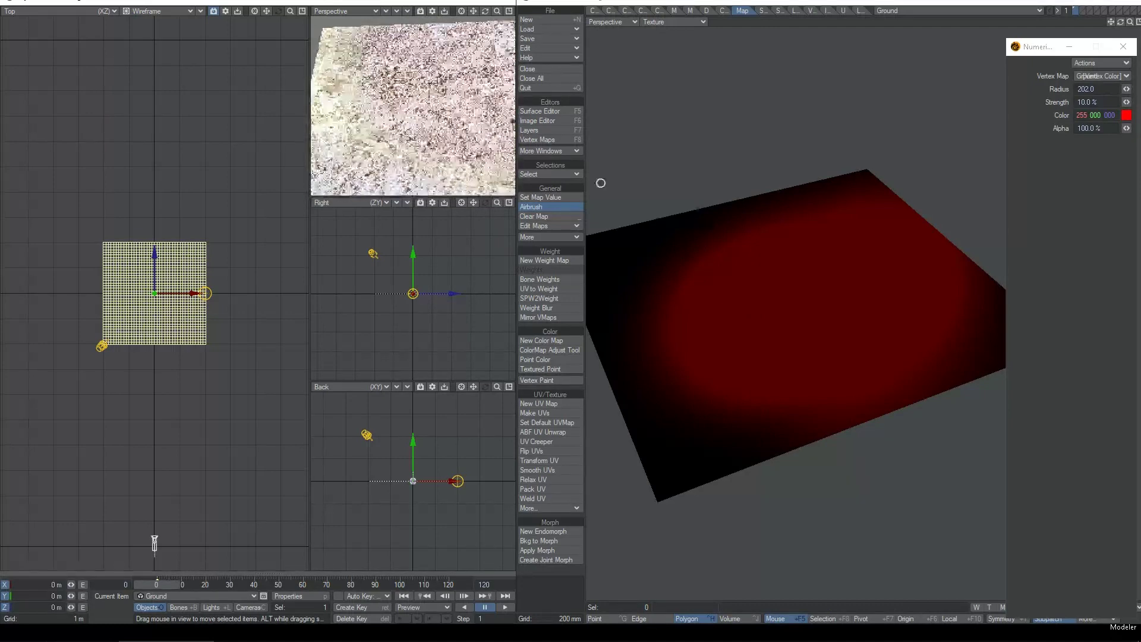
{"action": "mouse_move", "coordinate": [781, 315]}
{"action": "left_mouse_down"}
{"action": "mouse_move", "coordinate": [722, 322]}
{"action": "mouse_move", "coordinate": [759, 344]}
{"action": "mouse_move", "coordinate": [915, 237]}
{"action": "mouse_move", "coordinate": [921, 258]}
{"action": "left_mouse_up"}
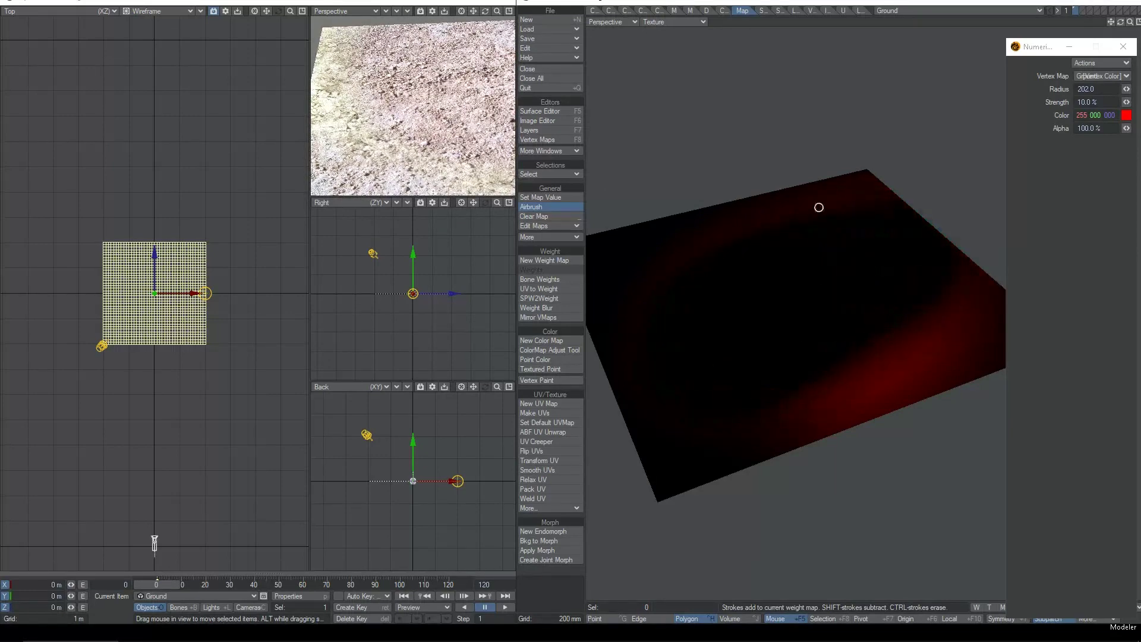
- Inspect the ground in VPR and airbrush red over its left half with a radius of 202
{"action": "scroll", "coordinate": [457, 109], "scroll_direction": "down", "scroll_amount": 2}
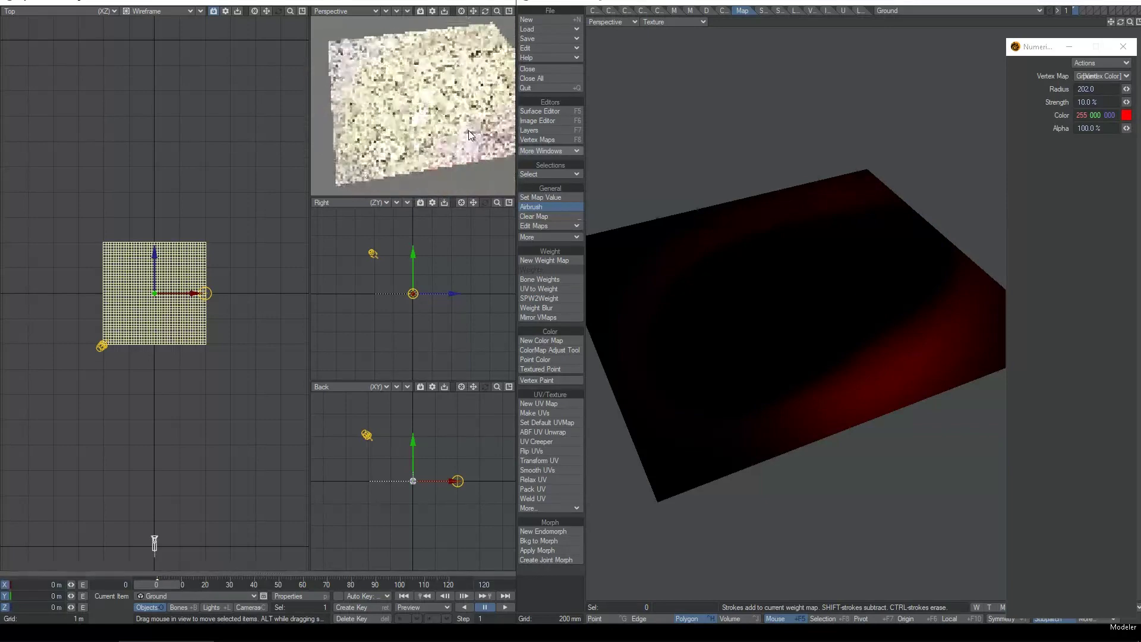
{"action": "scroll", "coordinate": [437, 114], "scroll_direction": "up", "scroll_amount": 2}
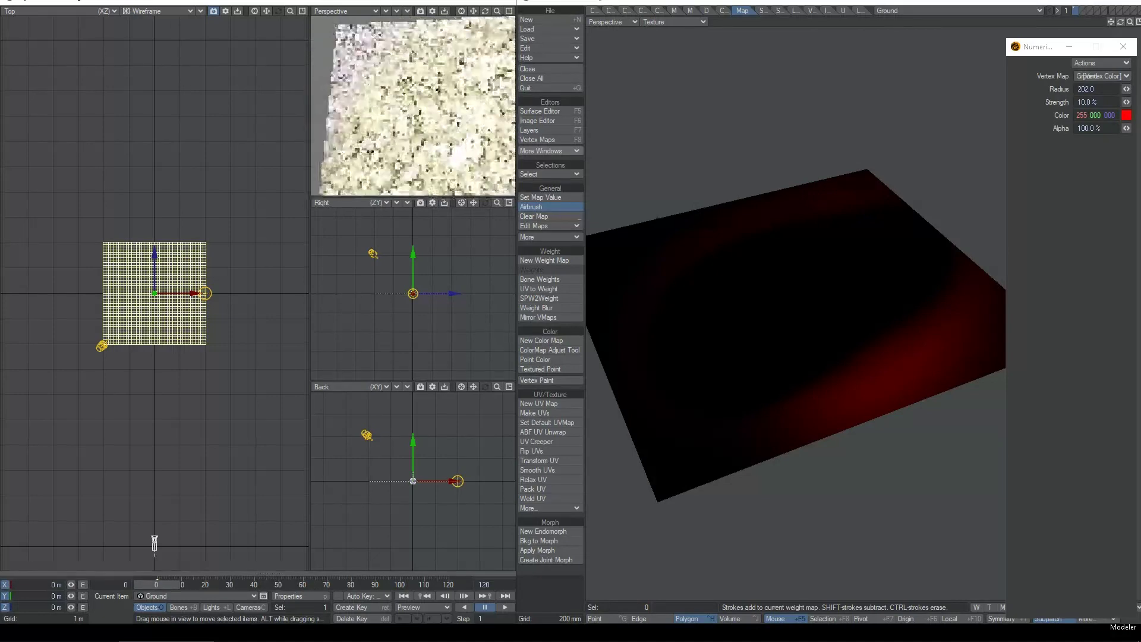
{"action": "scroll", "coordinate": [403, 88], "scroll_direction": "up", "scroll_amount": 1}
{"action": "mouse_move", "coordinate": [769, 337]}
{"action": "left_mouse_down"}
{"action": "mouse_move", "coordinate": [754, 262]}
{"action": "mouse_move", "coordinate": [654, 248]}
{"action": "mouse_move", "coordinate": [612, 260]}
{"action": "left_mouse_up"}
{"action": "mouse_move", "coordinate": [616, 315]}
{"action": "left_mouse_down"}
{"action": "mouse_move", "coordinate": [618, 344]}
{"action": "mouse_move", "coordinate": [784, 297]}
{"action": "mouse_move", "coordinate": [768, 223]}
{"action": "left_mouse_up"}
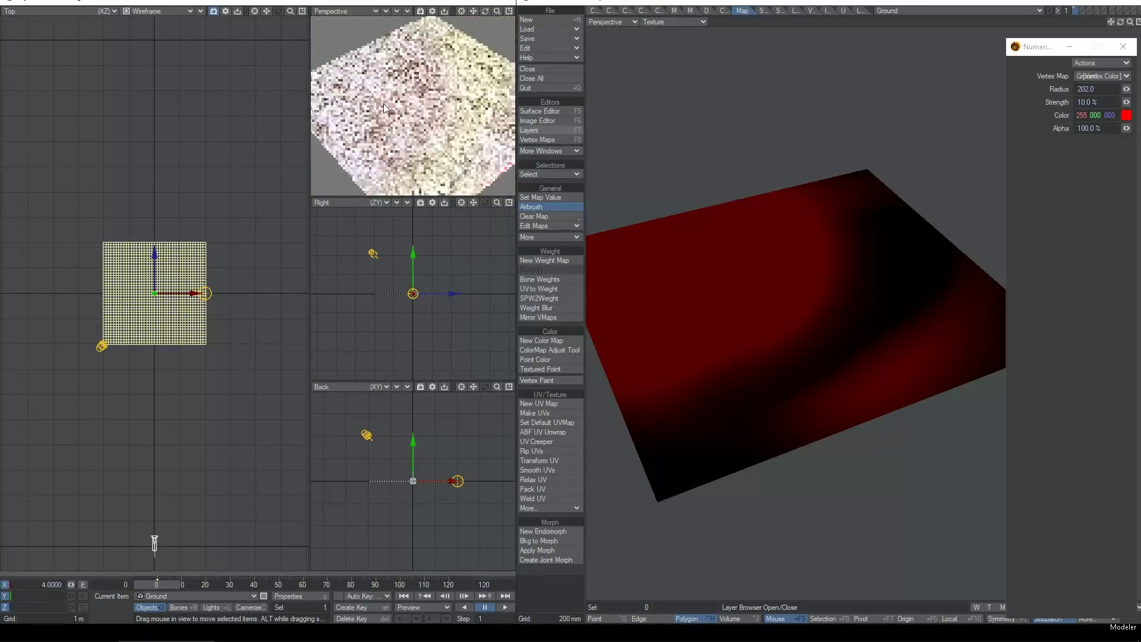
- Erase the painted red areas, and airbrush a wide red band across the ground with a radius of 117
{"action": "mouse_move", "coordinate": [745, 278]}
{"action": "left_mouse_down"}
{"action": "mouse_move", "coordinate": [787, 267]}
{"action": "mouse_move", "coordinate": [695, 366]}
{"action": "mouse_move", "coordinate": [639, 329]}
{"action": "mouse_move", "coordinate": [788, 257]}
{"action": "mouse_move", "coordinate": [792, 338]}
{"action": "mouse_move", "coordinate": [886, 384]}
{"action": "mouse_move", "coordinate": [945, 301]}
{"action": "mouse_move", "coordinate": [964, 325]}
{"action": "left_mouse_up"}
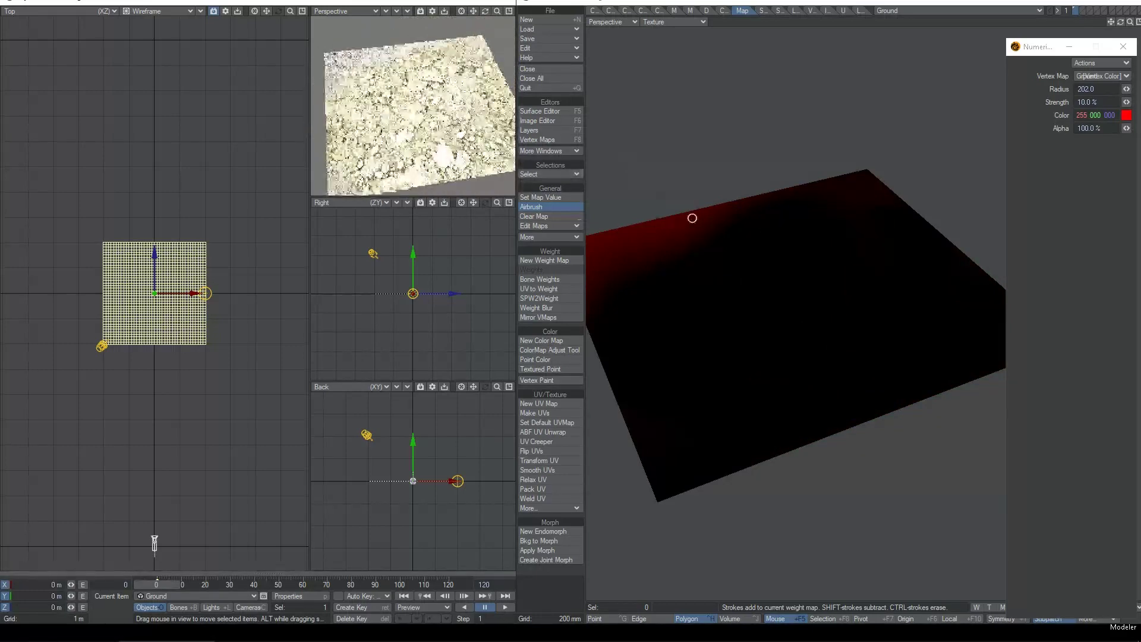
{"action": "left_click_drag", "start_coordinate": [690, 216], "coordinate": [706, 219]}
{"action": "mouse_move", "coordinate": [604, 242]}
{"action": "left_mouse_down", "text": "alt"}
{"action": "mouse_move", "coordinate": [698, 247]}
{"action": "mouse_move", "coordinate": [703, 311]}
{"action": "mouse_move", "coordinate": [810, 275]}
{"action": "mouse_move", "coordinate": [776, 292]}
{"action": "left_mouse_up", "text": "alt"}
{"action": "mouse_move", "coordinate": [769, 294]}
{"action": "right_mouse_down"}
{"action": "mouse_move", "coordinate": [769, 280]}
{"action": "mouse_move", "coordinate": [741, 280]}
{"action": "mouse_move", "coordinate": [698, 308]}
{"action": "right_mouse_up"}
{"action": "mouse_move", "coordinate": [679, 320]}
{"action": "left_mouse_down"}
{"action": "mouse_move", "coordinate": [894, 249]}
{"action": "mouse_move", "coordinate": [701, 306]}
{"action": "mouse_move", "coordinate": [734, 297]}
{"action": "left_mouse_up"}
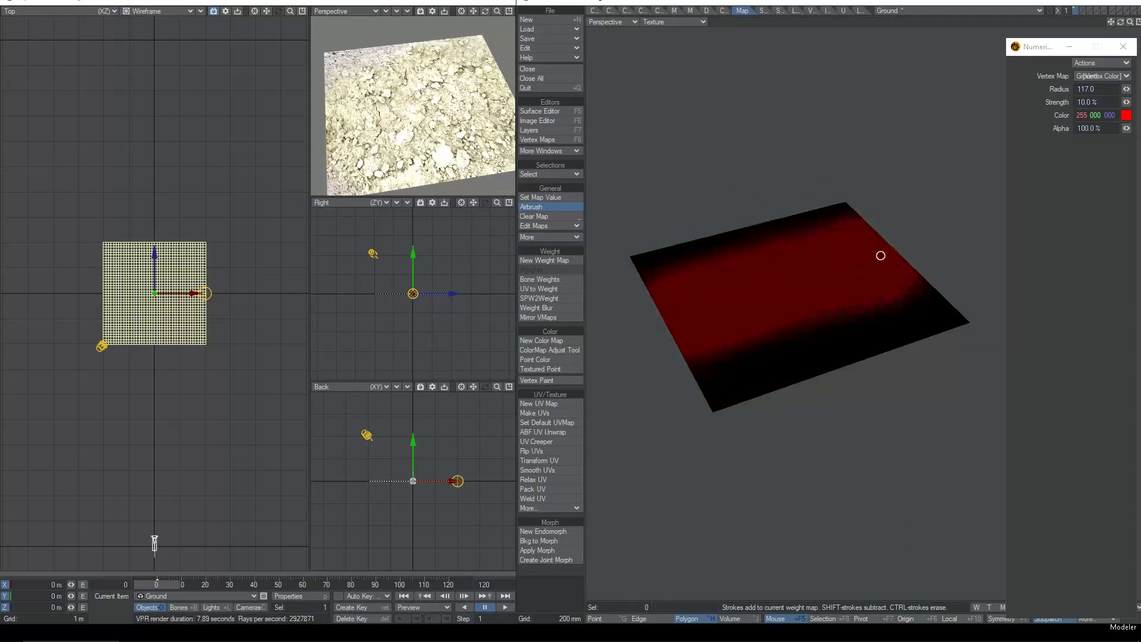
- Check the band in the VPR view and erase the red along both of its long edges
{"action": "mouse_move", "coordinate": [393, 117]}
{"action": "left_mouse_down", "text": "alt"}
{"action": "mouse_move", "coordinate": [430, 134]}
{"action": "mouse_move", "coordinate": [374, 136]}
{"action": "left_mouse_up", "text": "alt"}
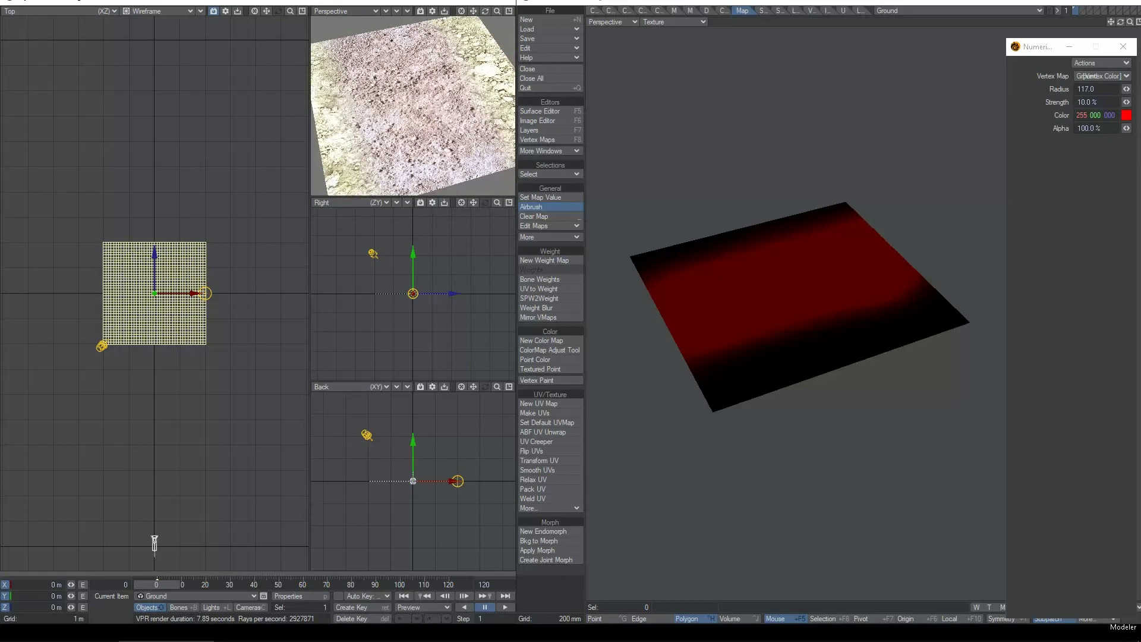
{"action": "left_click_drag", "start_coordinate": [366, 43], "coordinate": [467, 117], "text": "alt"}
{"action": "scroll", "coordinate": [467, 117], "scroll_direction": "down", "scroll_amount": 2}
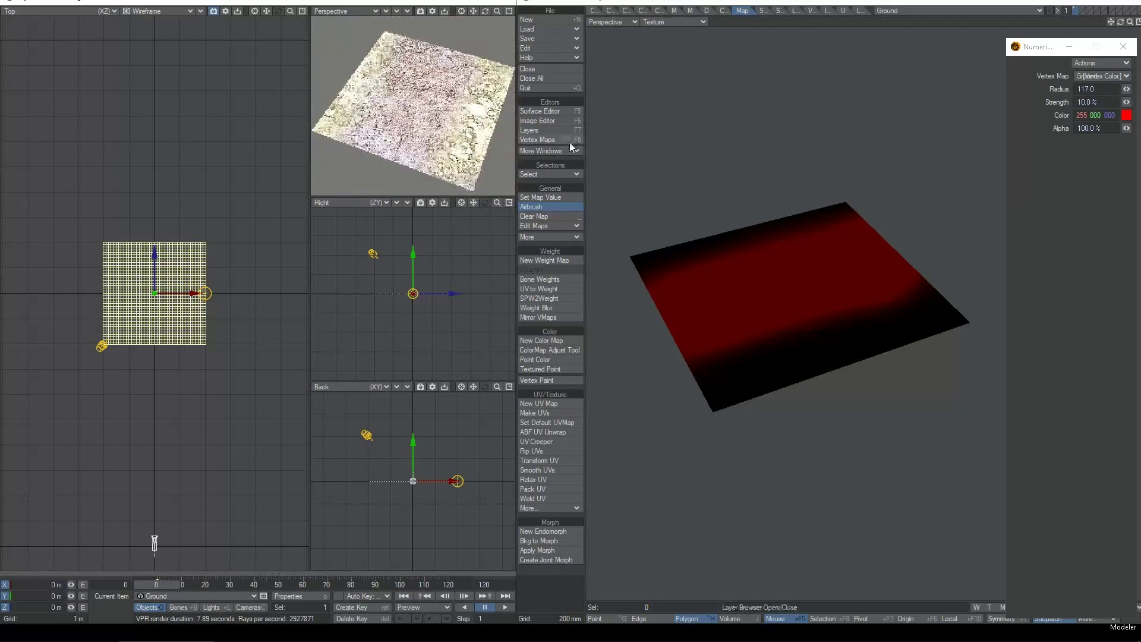
{"action": "scroll", "coordinate": [787, 275], "scroll_direction": "up", "scroll_amount": 1}
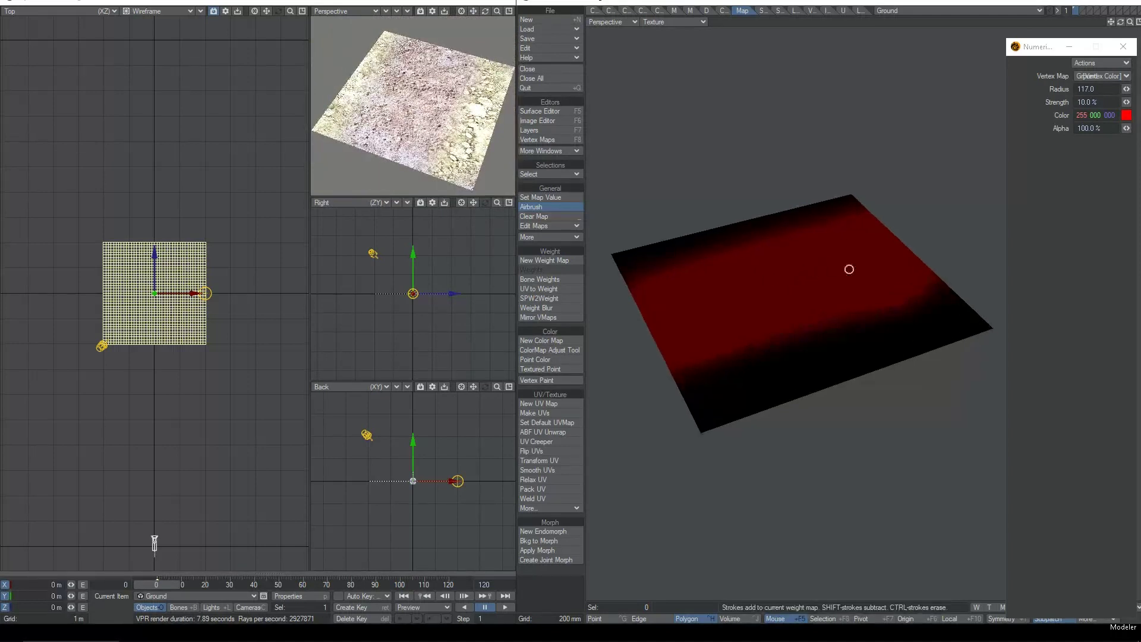
{"action": "mouse_move", "coordinate": [936, 288]}
{"action": "left_mouse_down", "text": "ctrl"}
{"action": "mouse_move", "coordinate": [769, 347]}
{"action": "mouse_move", "coordinate": [896, 295]}
{"action": "left_mouse_up", "text": "ctrl"}
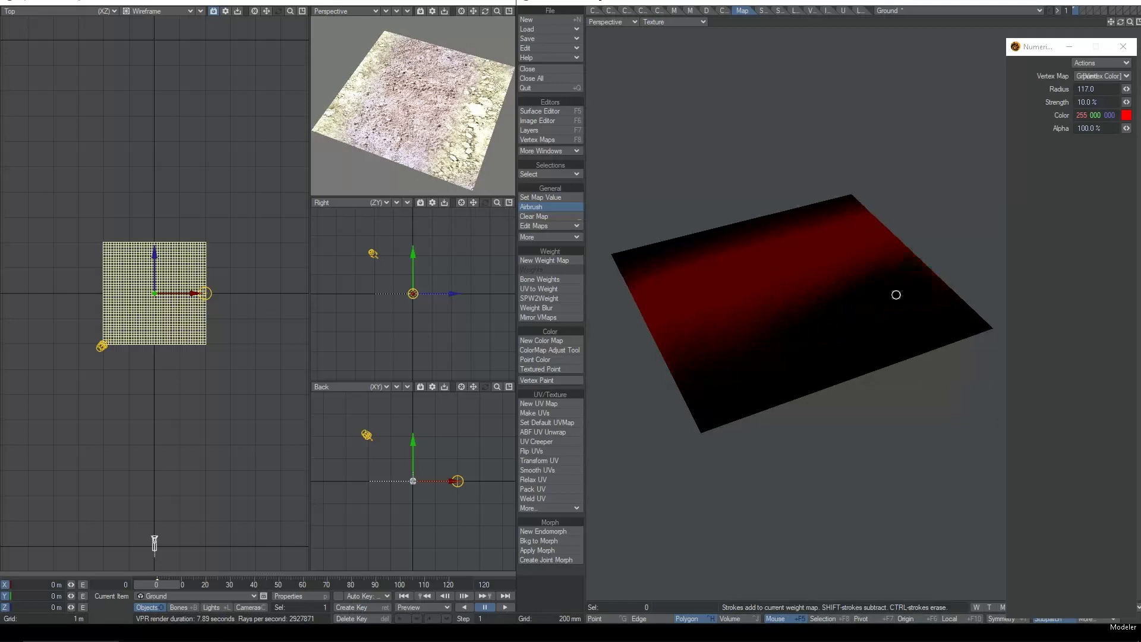
{"action": "mouse_move", "coordinate": [664, 256]}
{"action": "left_mouse_down", "text": "ctrl"}
{"action": "mouse_move", "coordinate": [858, 204]}
{"action": "mouse_move", "coordinate": [710, 246]}
{"action": "left_mouse_up", "text": "ctrl"}
- Reduce the Airbrush radius to 43 and paint a narrow, uneven red path across the middle of the ground
{"action": "mouse_move", "coordinate": [836, 262]}
{"action": "left_mouse_down", "text": "ctrl"}
{"action": "mouse_move", "coordinate": [890, 249]}
{"action": "mouse_move", "coordinate": [759, 293]}
{"action": "mouse_move", "coordinate": [858, 252]}
{"action": "left_mouse_up", "text": "ctrl"}
{"action": "mouse_move", "coordinate": [842, 266]}
{"action": "right_mouse_down"}
{"action": "mouse_move", "coordinate": [861, 259]}
{"action": "mouse_move", "coordinate": [806, 269]}
{"action": "right_mouse_up"}
{"action": "left_click_drag", "start_coordinate": [717, 300], "coordinate": [637, 316]}
{"action": "left_click_drag", "start_coordinate": [850, 252], "coordinate": [714, 287]}
{"action": "left_click_drag", "start_coordinate": [895, 237], "coordinate": [732, 316]}
{"action": "mouse_move", "coordinate": [880, 275]}
{"action": "left_mouse_down"}
{"action": "mouse_move", "coordinate": [680, 331]}
{"action": "mouse_move", "coordinate": [862, 274]}
{"action": "left_mouse_up"}
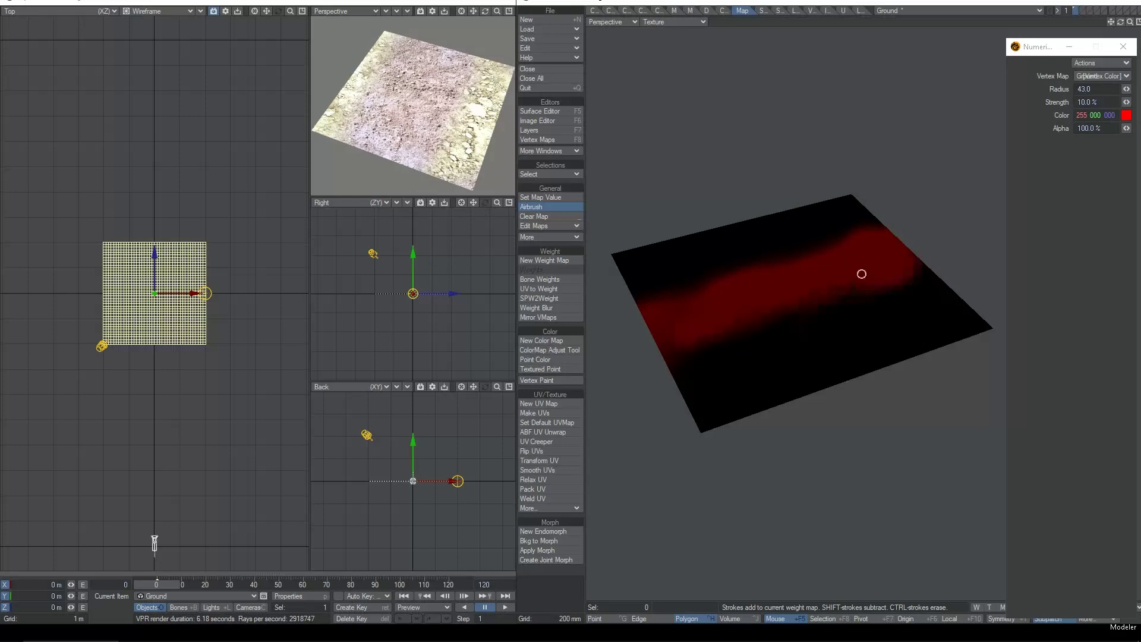
{"action": "left_click_drag", "start_coordinate": [722, 290], "coordinate": [647, 307]}
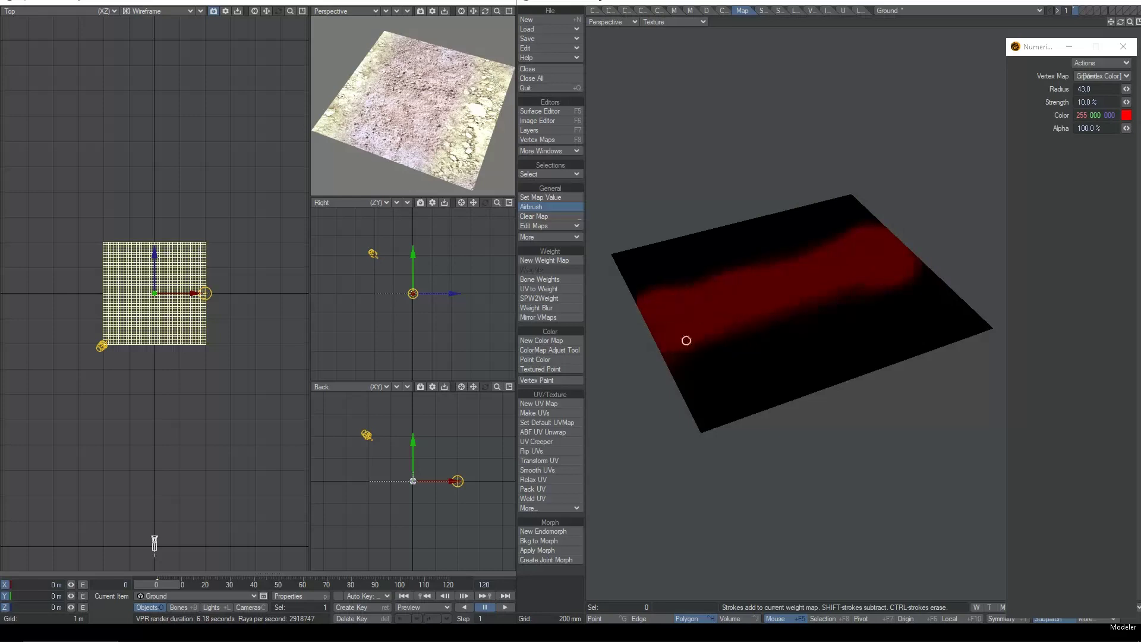
- Inspect the path in VPR, and airbrush red over most of the ground with a radius of 150, leaving the near edge black
{"action": "left_click_drag", "start_coordinate": [375, 42], "coordinate": [459, 94], "text": "alt"}
{"action": "scroll", "coordinate": [430, 122], "scroll_direction": "up", "scroll_amount": 6}
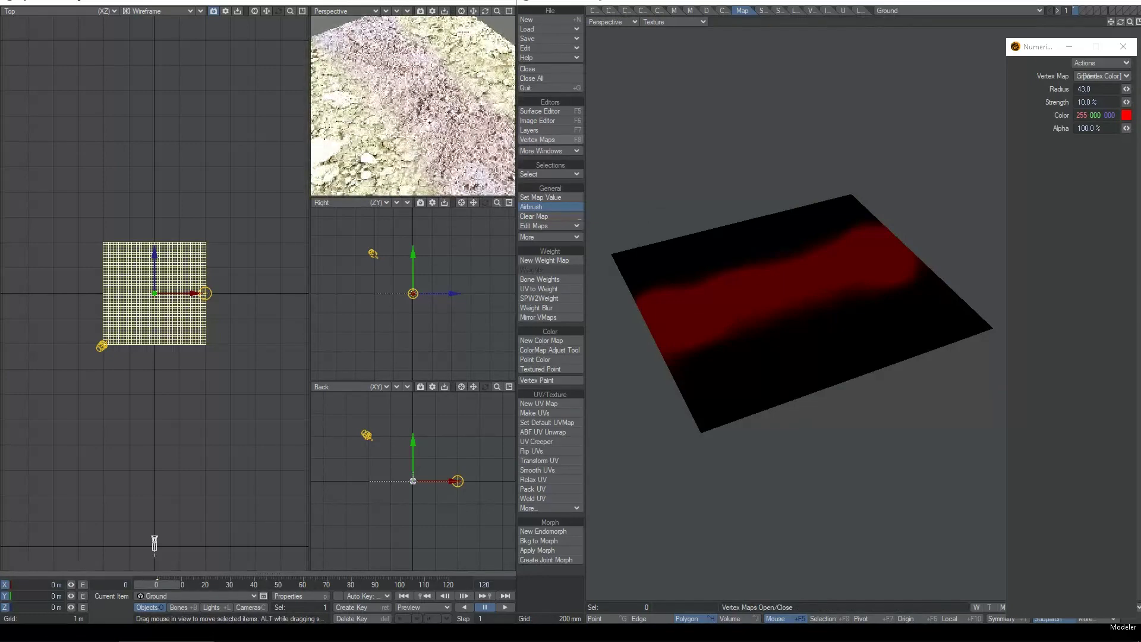
{"action": "left_click_drag", "start_coordinate": [430, 122], "coordinate": [453, 128], "text": "alt"}
{"action": "scroll", "coordinate": [452, 129], "scroll_direction": "up", "scroll_amount": 2}
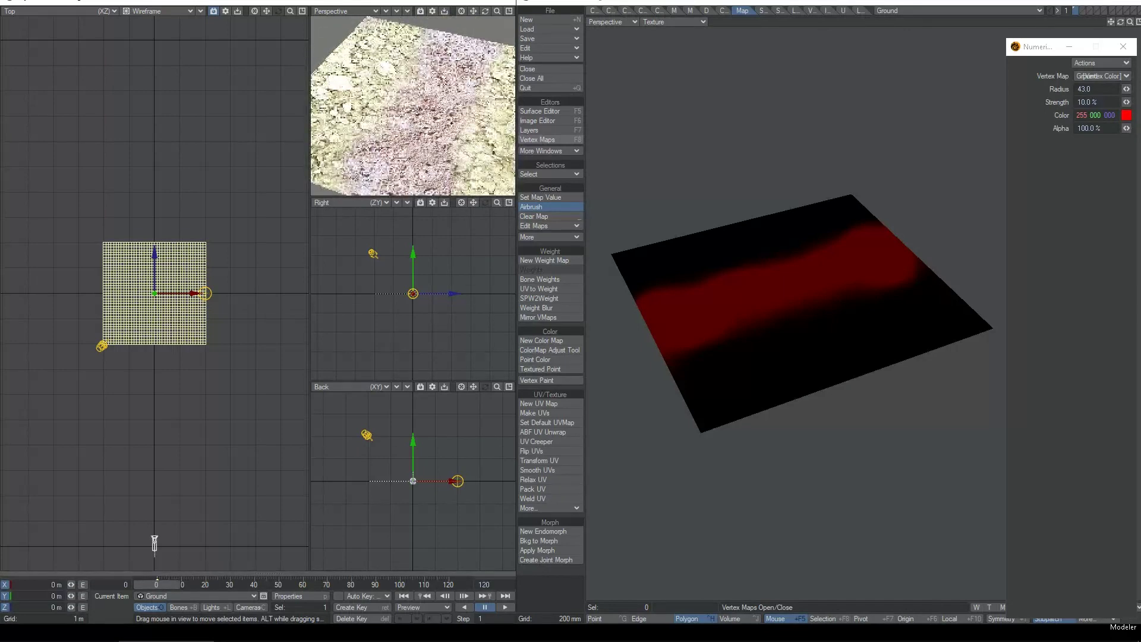
{"action": "left_click_drag", "start_coordinate": [466, 118], "coordinate": [421, 127], "text": "alt"}
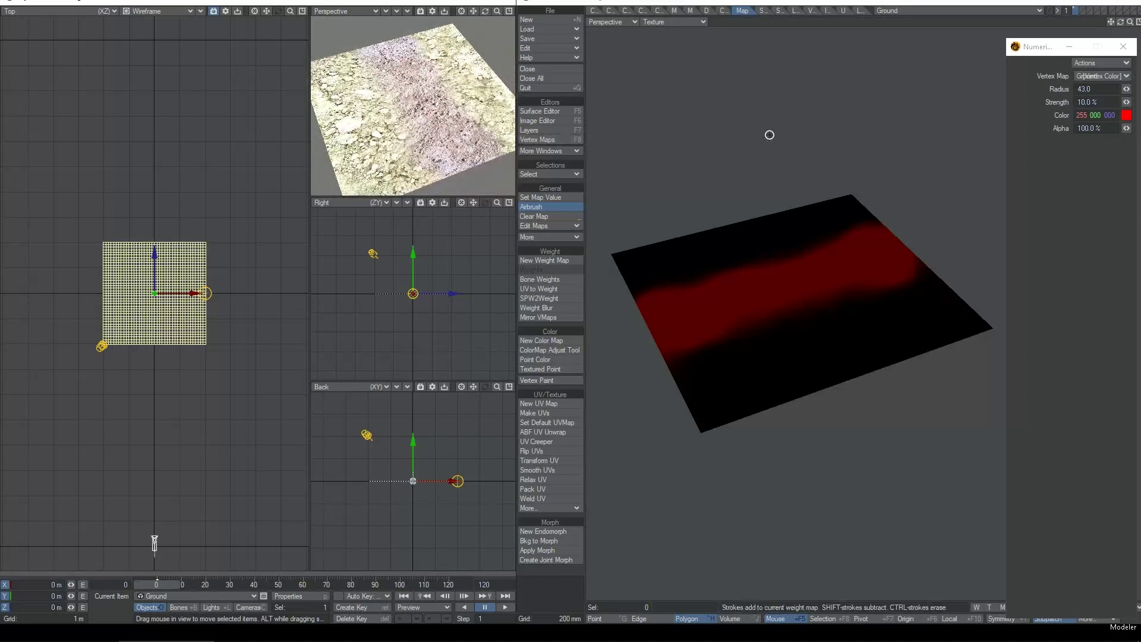
{"action": "right_click_drag", "start_coordinate": [775, 285], "coordinate": [835, 283]}
{"action": "mouse_move", "coordinate": [761, 263]}
{"action": "left_mouse_down"}
{"action": "mouse_move", "coordinate": [747, 250]}
{"action": "mouse_move", "coordinate": [647, 259]}
{"action": "left_mouse_up"}
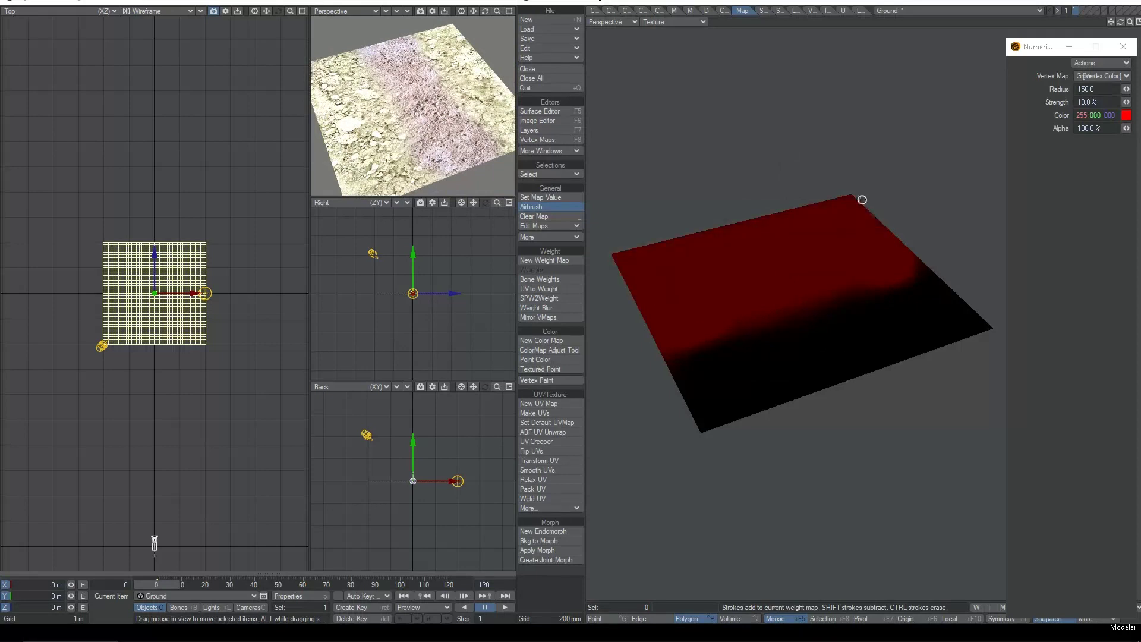
{"action": "mouse_move", "coordinate": [890, 256]}
{"action": "left_mouse_down"}
{"action": "mouse_move", "coordinate": [677, 329]}
{"action": "mouse_move", "coordinate": [935, 260]}
{"action": "mouse_move", "coordinate": [690, 325]}
{"action": "left_mouse_up"}
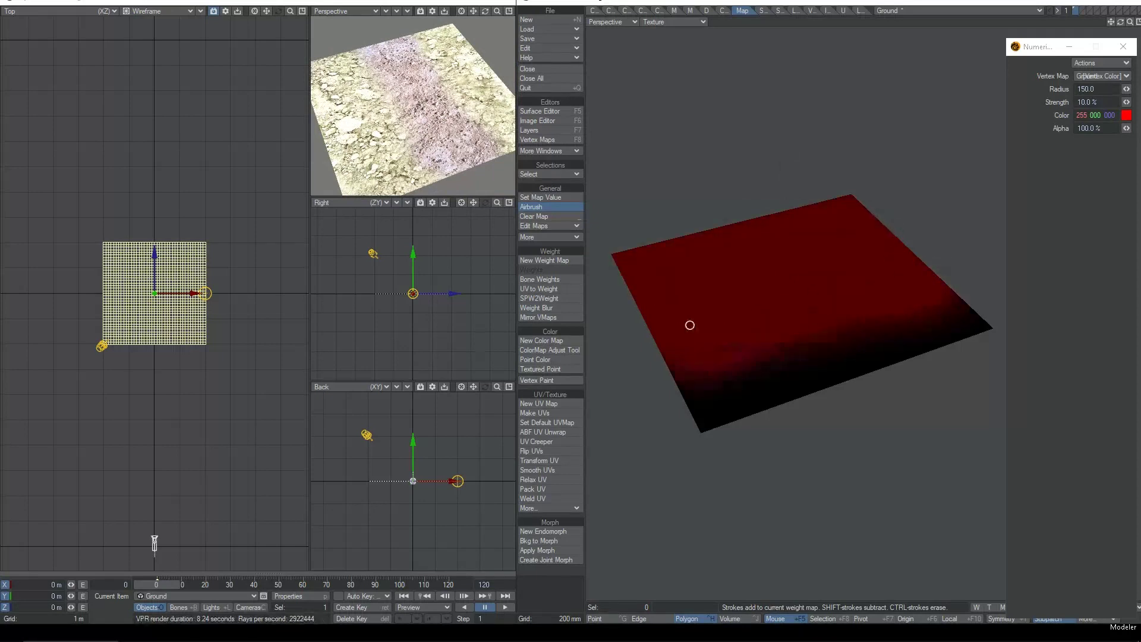
- Erase a strip through the middle of the ground, repaint its far part red, and examine the blend in VPR
{"action": "mouse_move", "coordinate": [410, 116]}
{"action": "left_mouse_down", "text": "alt"}
{"action": "mouse_move", "coordinate": [469, 119]}
{"action": "mouse_move", "coordinate": [410, 131]}
{"action": "left_mouse_up", "text": "alt"}
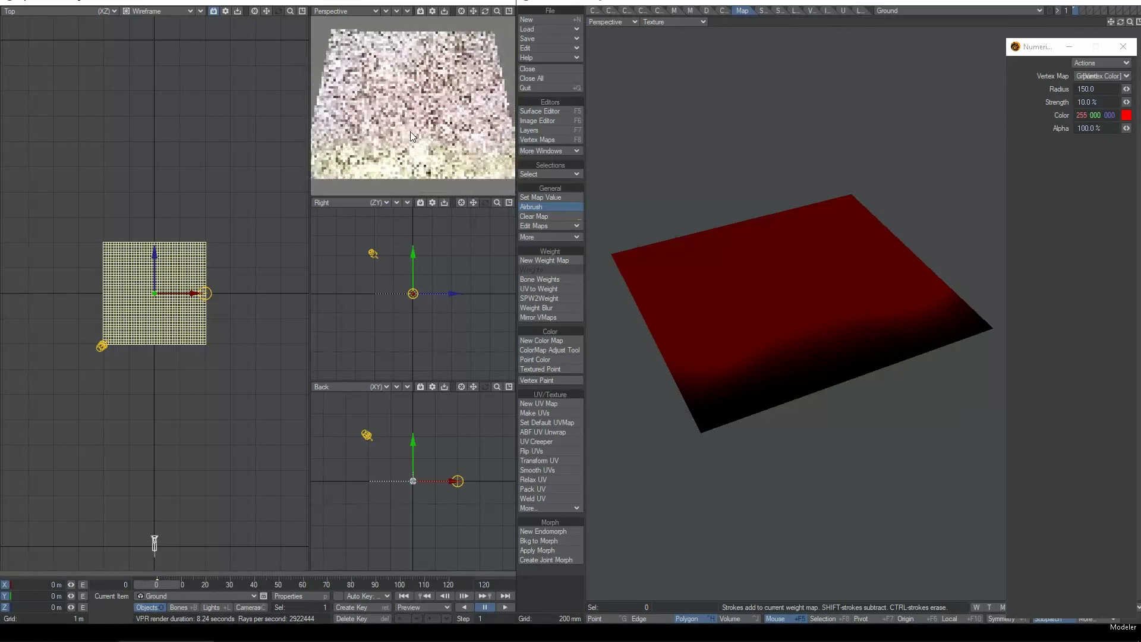
{"action": "mouse_move", "coordinate": [826, 339]}
{"action": "left_mouse_down", "text": "ctrl"}
{"action": "mouse_move", "coordinate": [759, 234]}
{"action": "mouse_move", "coordinate": [798, 306]}
{"action": "left_mouse_up", "text": "ctrl"}
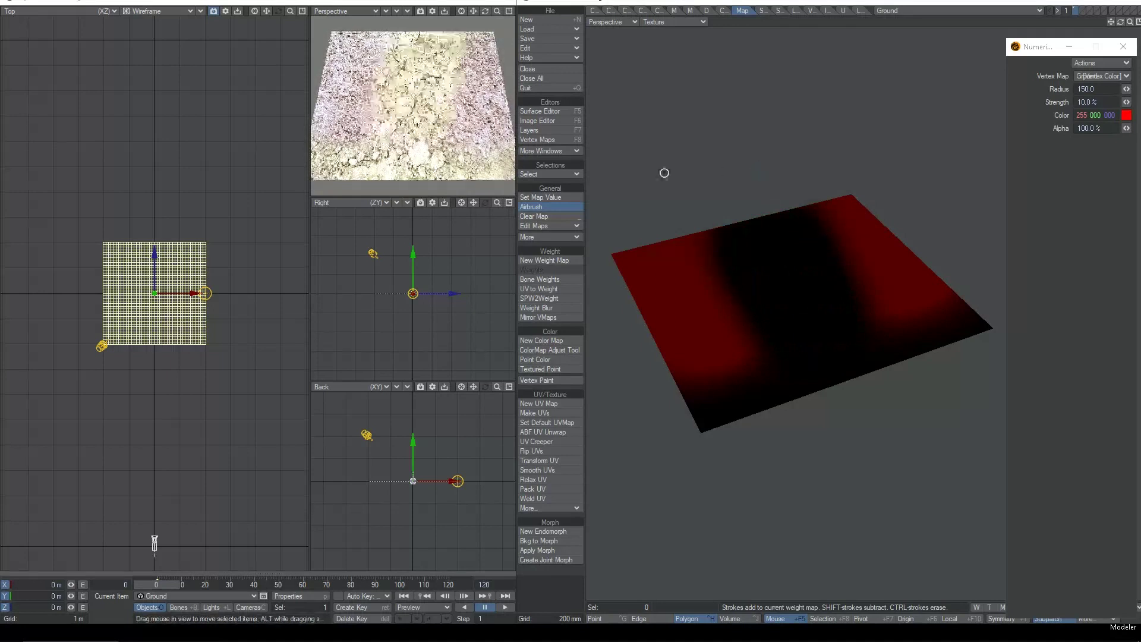
{"action": "mouse_move", "coordinate": [771, 246]}
{"action": "left_mouse_down"}
{"action": "mouse_move", "coordinate": [777, 232]}
{"action": "mouse_move", "coordinate": [757, 229]}
{"action": "left_mouse_up"}
{"action": "left_click_drag", "start_coordinate": [727, 277], "coordinate": [799, 247]}
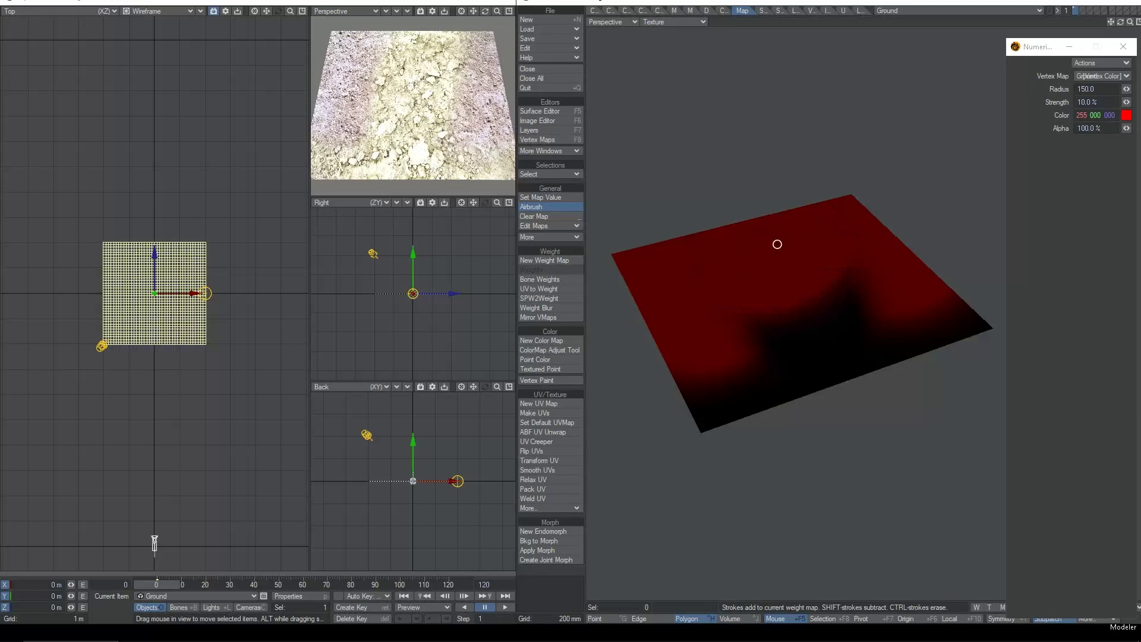
{"action": "left_click_drag", "start_coordinate": [431, 110], "coordinate": [443, 122], "text": "alt"}
{"action": "scroll", "coordinate": [444, 122], "scroll_direction": "up", "scroll_amount": 4}
{"action": "scroll", "coordinate": [444, 122], "scroll_direction": "down", "scroll_amount": 3}
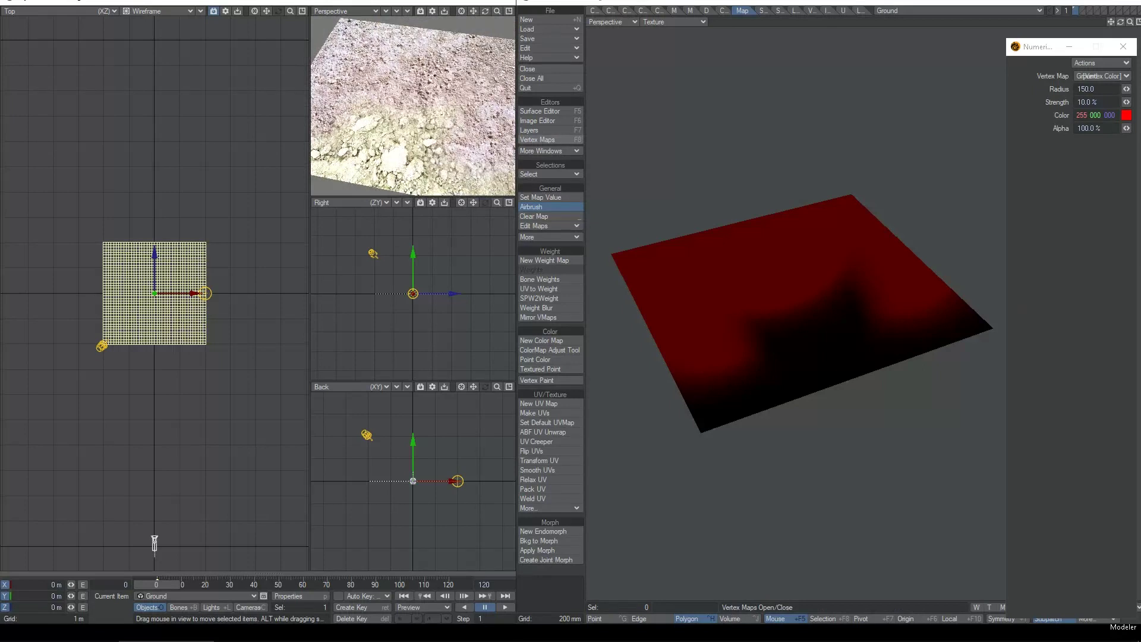
{"action": "left_click_drag", "start_coordinate": [399, 109], "coordinate": [471, 153], "text": "alt"}
{"action": "scroll", "coordinate": [441, 121], "scroll_direction": "up", "scroll_amount": 3}
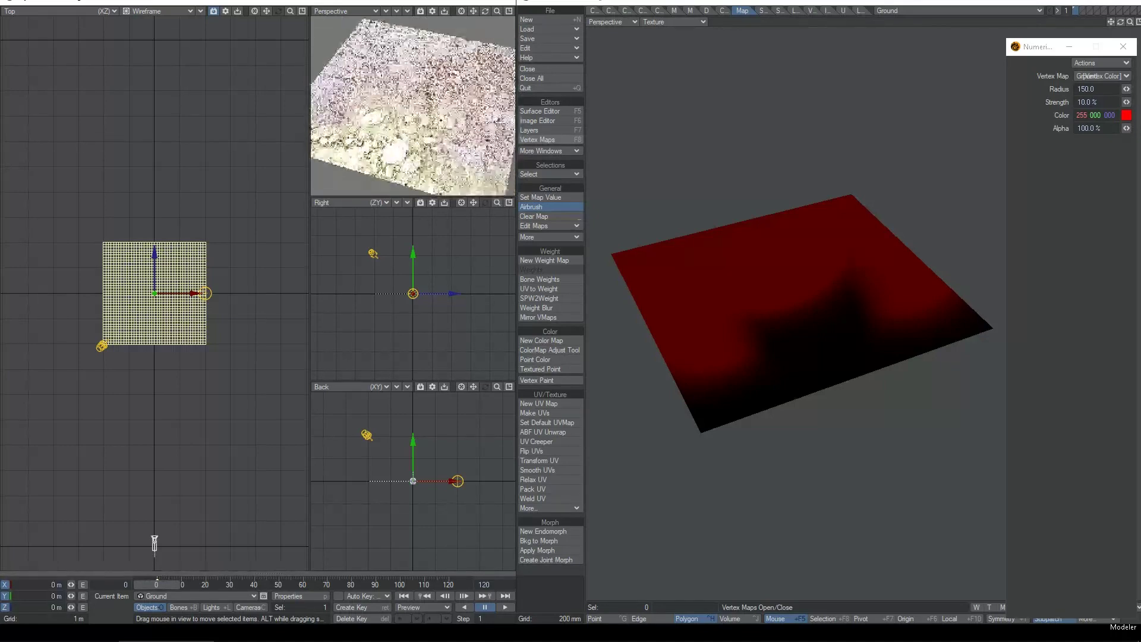
- Rotate the scene's light to a heading of about -64.2° and a pitch of about 23.3°
{"action": "left_click", "coordinate": [373, 254]}
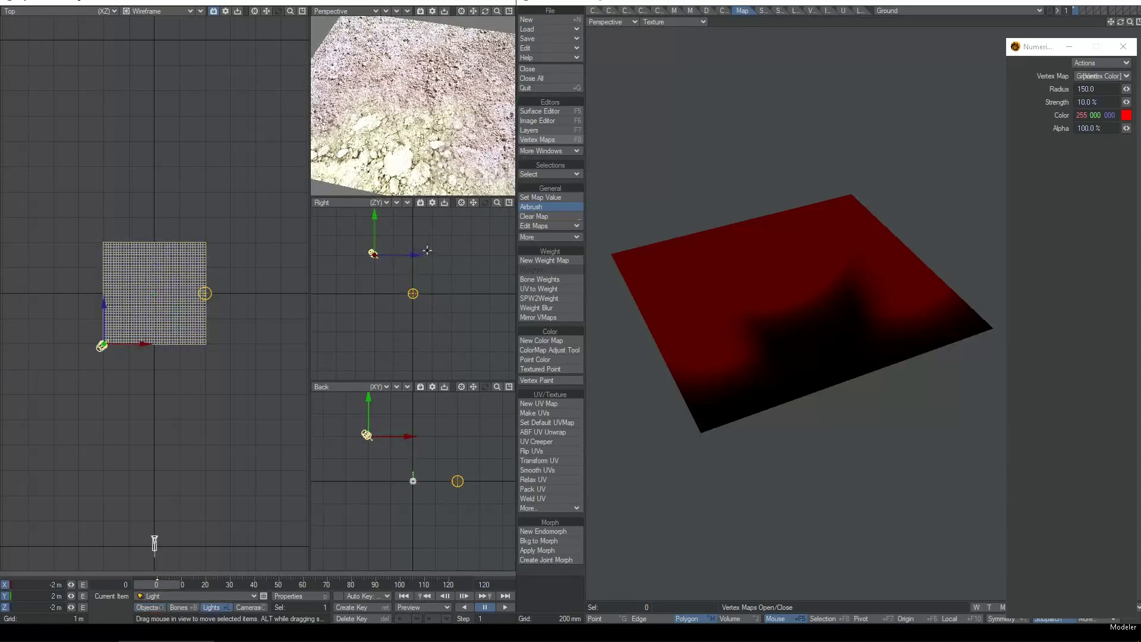
{"action": "key", "text": "y"}
{"action": "mouse_move", "coordinate": [458, 232]}
{"action": "left_mouse_down"}
{"action": "mouse_move", "coordinate": [446, 230]}
{"action": "mouse_move", "coordinate": [459, 234]}
{"action": "mouse_move", "coordinate": [454, 219]}
{"action": "mouse_move", "coordinate": [459, 232]}
{"action": "left_mouse_up"}
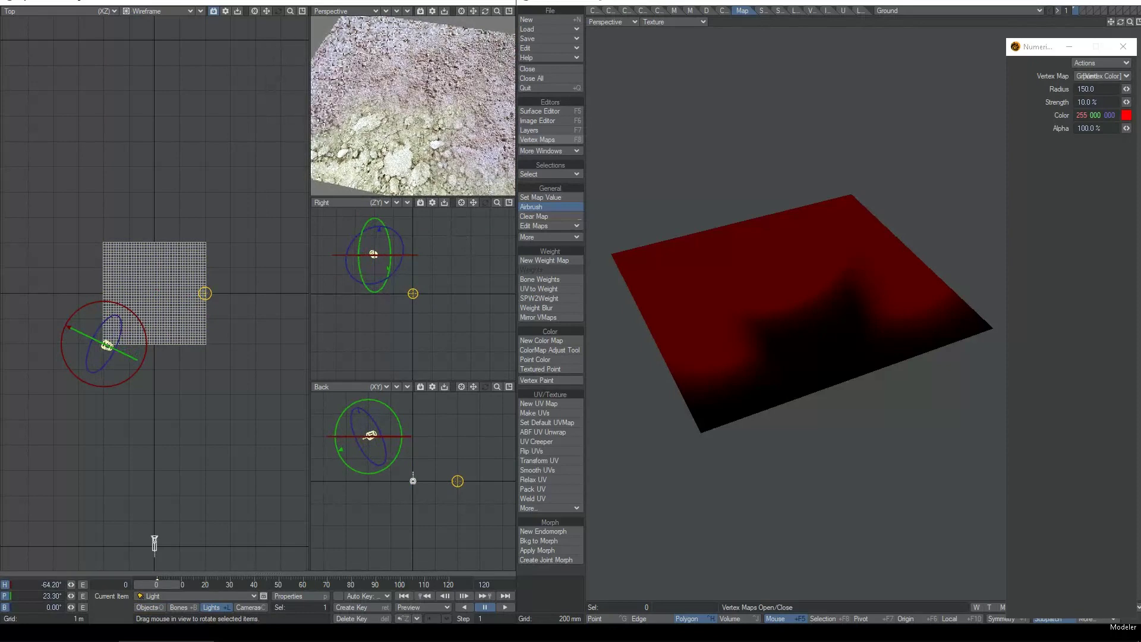
- Reduce the Airbrush radius to 121 and erase the red from the ground's middle and along its far edge
{"action": "right_click_drag", "start_coordinate": [799, 294], "coordinate": [787, 284]}
{"action": "left_click_drag", "start_coordinate": [802, 300], "coordinate": [774, 251]}
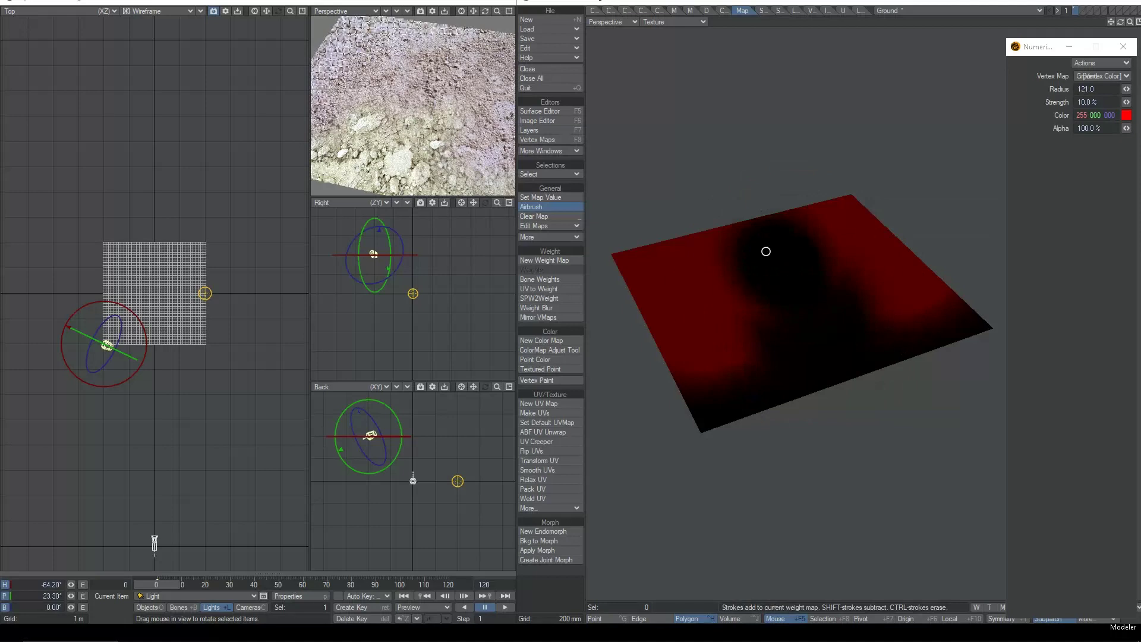
{"action": "left_click_drag", "start_coordinate": [778, 303], "coordinate": [826, 263]}
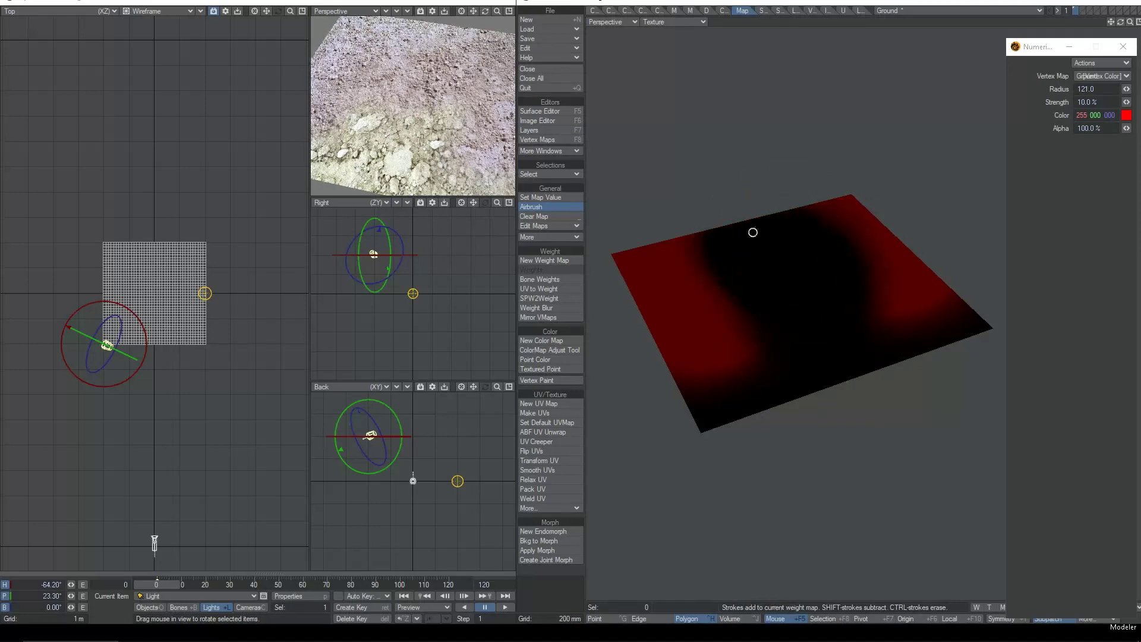
{"action": "mouse_move", "coordinate": [753, 232]}
{"action": "left_mouse_down"}
{"action": "mouse_move", "coordinate": [713, 257]}
{"action": "mouse_move", "coordinate": [657, 252]}
{"action": "left_mouse_up"}
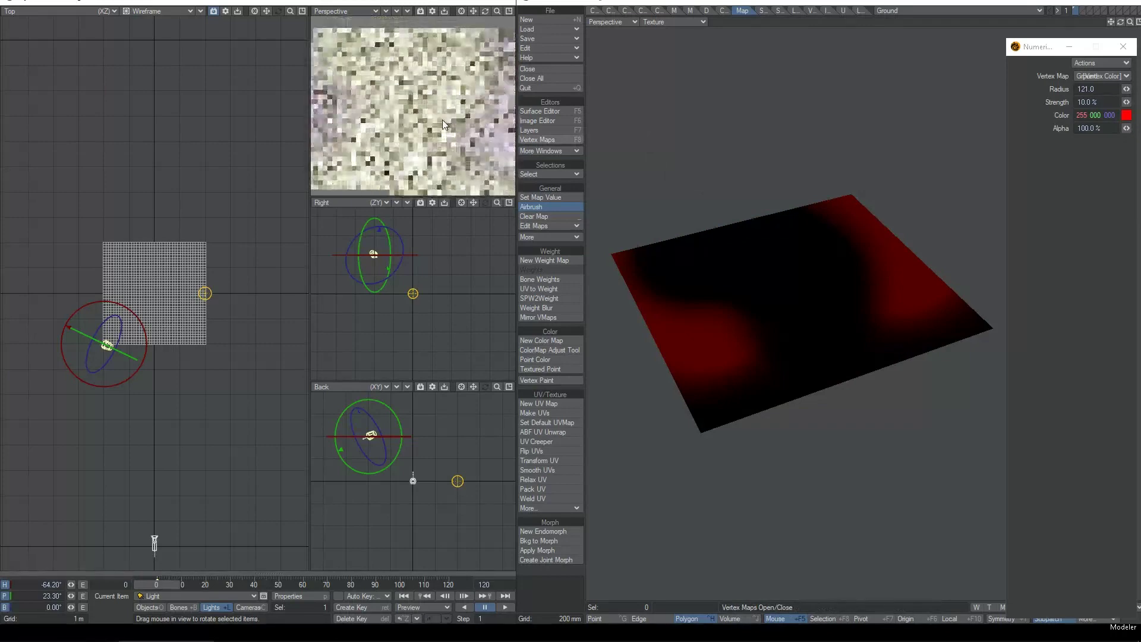
- Repaint the left half of the ground red, leaving a narrow curved black path, and inspect the blend in VPR
{"action": "mouse_move", "coordinate": [754, 265]}
{"action": "left_mouse_down"}
{"action": "mouse_move", "coordinate": [634, 270]}
{"action": "mouse_move", "coordinate": [792, 326]}
{"action": "mouse_move", "coordinate": [731, 389]}
{"action": "mouse_move", "coordinate": [775, 343]}
{"action": "left_mouse_up"}
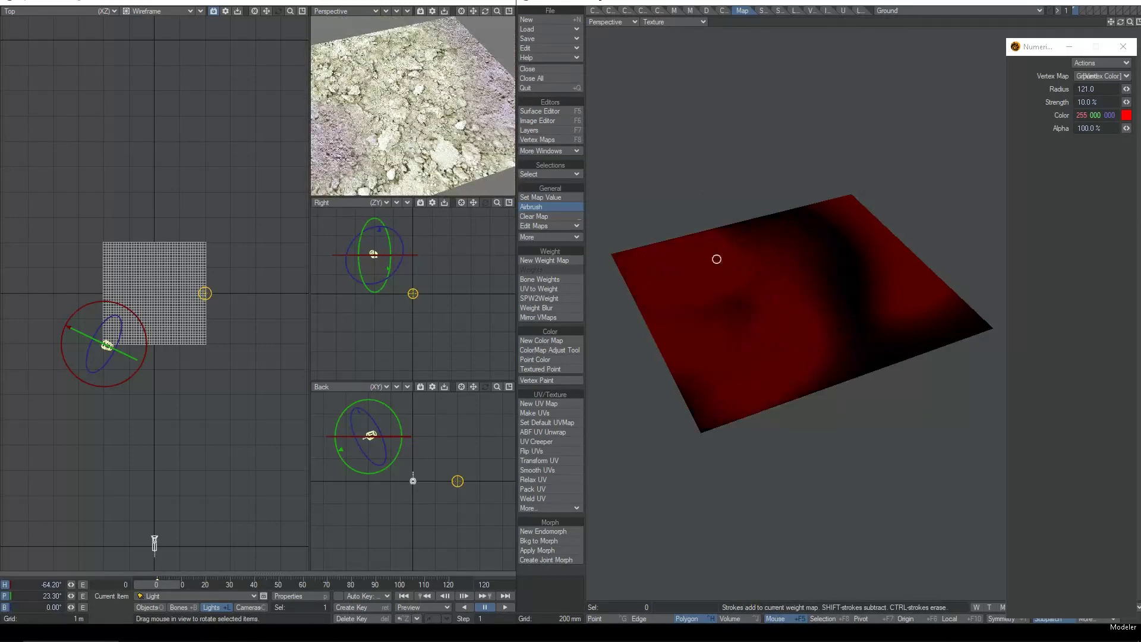
{"action": "left_click", "coordinate": [404, 87]}
{"action": "left_click_drag", "start_coordinate": [384, 89], "coordinate": [429, 85], "text": "alt"}
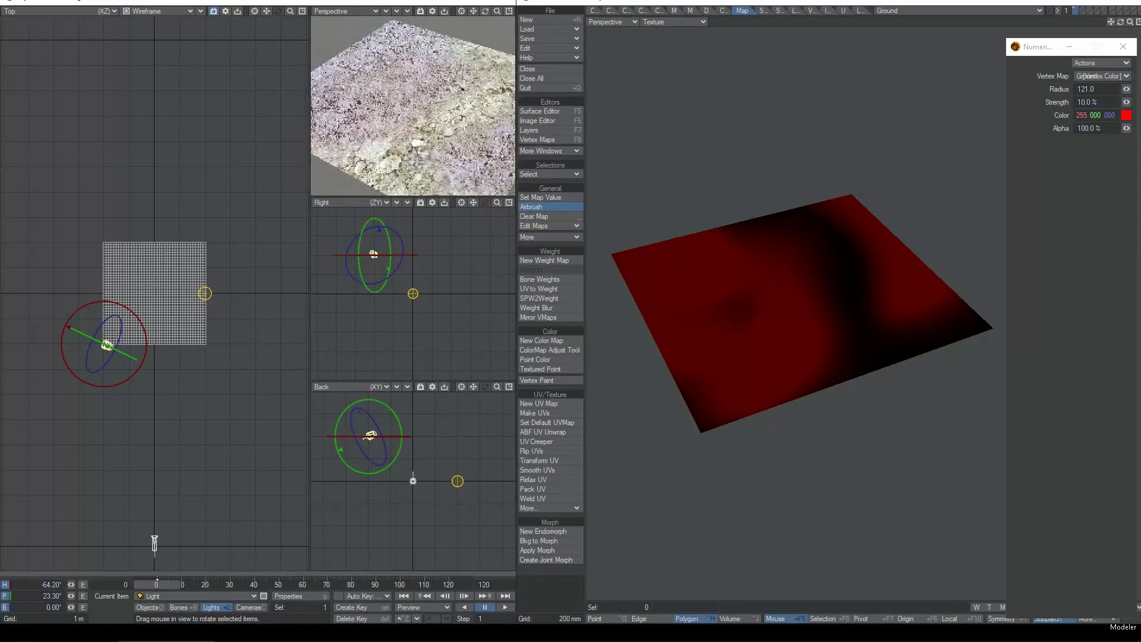